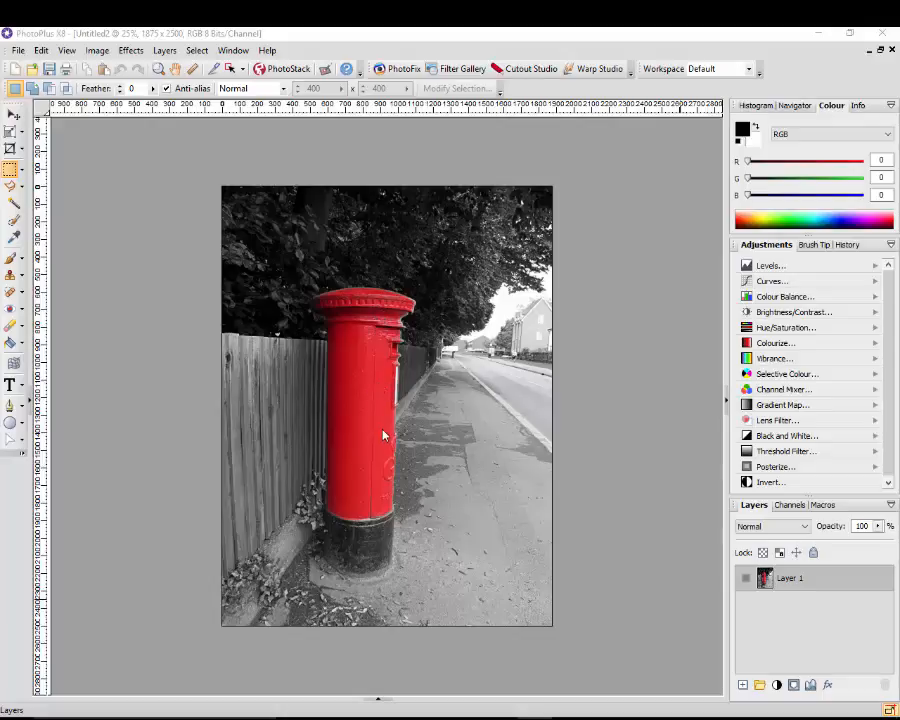
- Switch to the open document postbox02-31-5-12 with the original colour photo of the postbox
{"action": "left_click", "coordinate": [379, 701]}
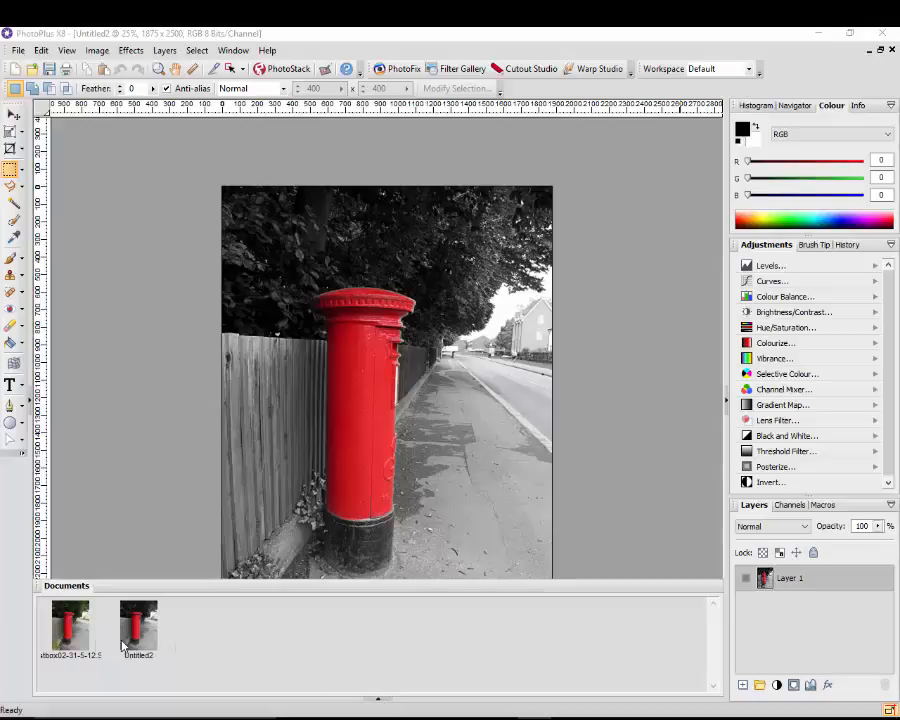
{"action": "left_click", "coordinate": [75, 640]}
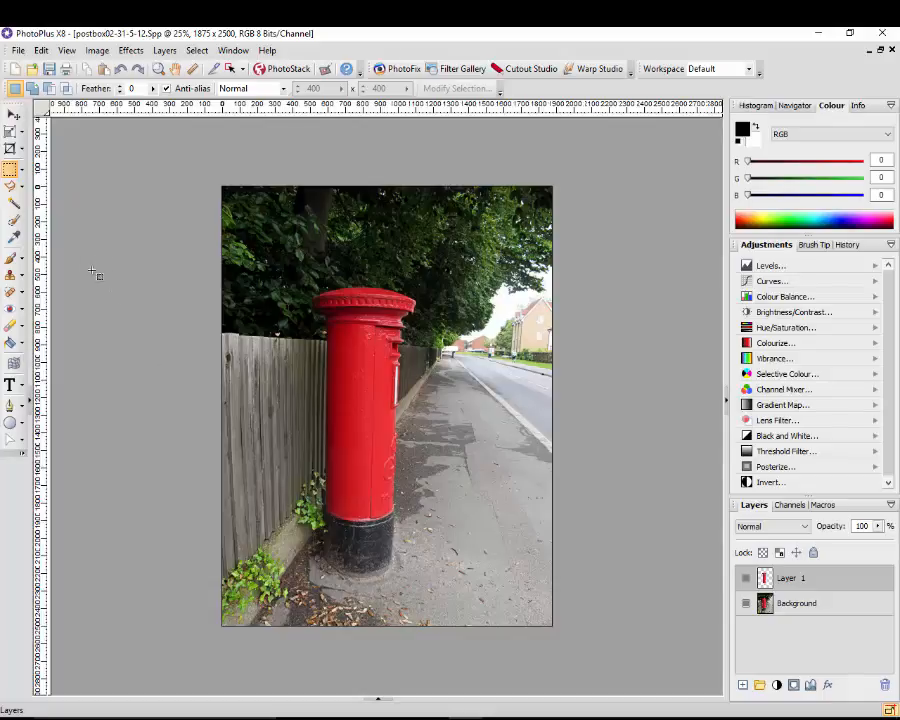
- Trace a freehand lasso selection along the left edge of the postbox and clear the selection
{"action": "left_click", "coordinate": [9, 188]}
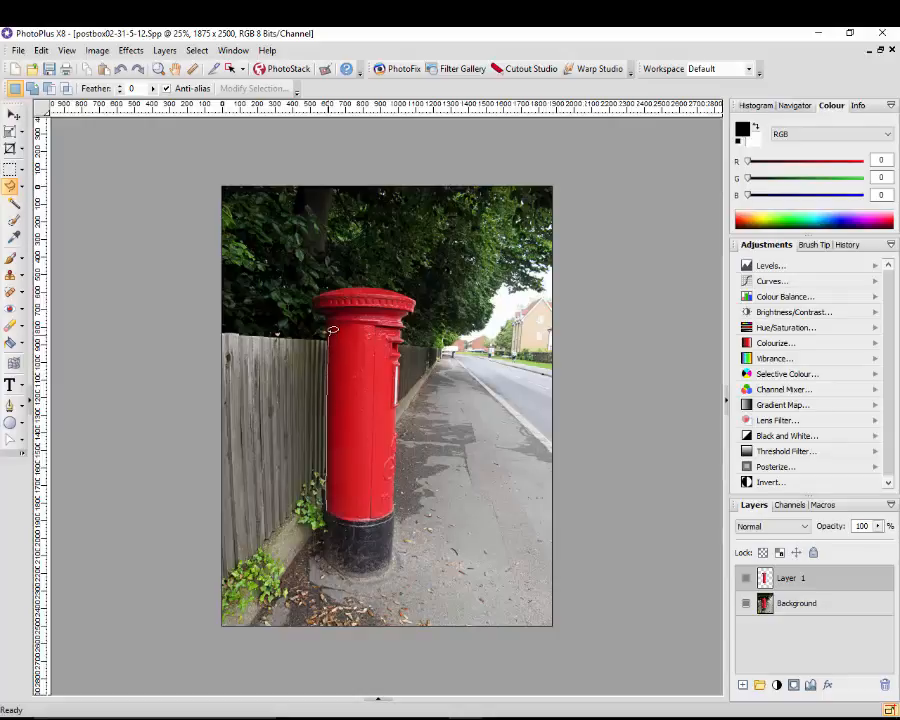
{"action": "left_click_drag", "start_coordinate": [332, 330], "coordinate": [335, 347]}
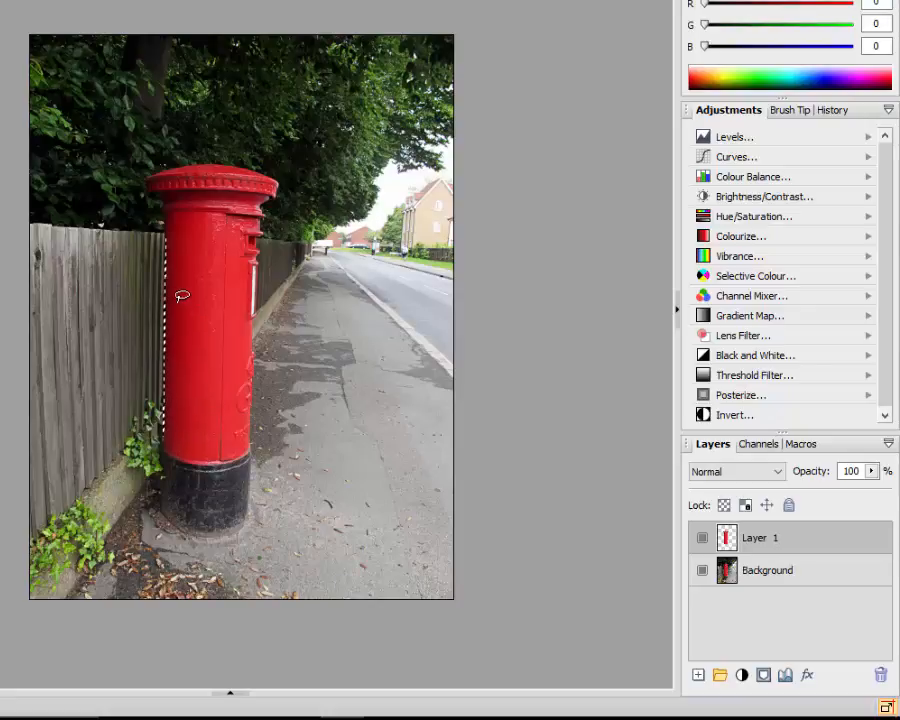
{"action": "key", "text": "ctrl+d"}
- Hide the Background layer to check the postbox cut-out on Layer 1, and show it again
{"action": "left_click", "coordinate": [702, 570]}
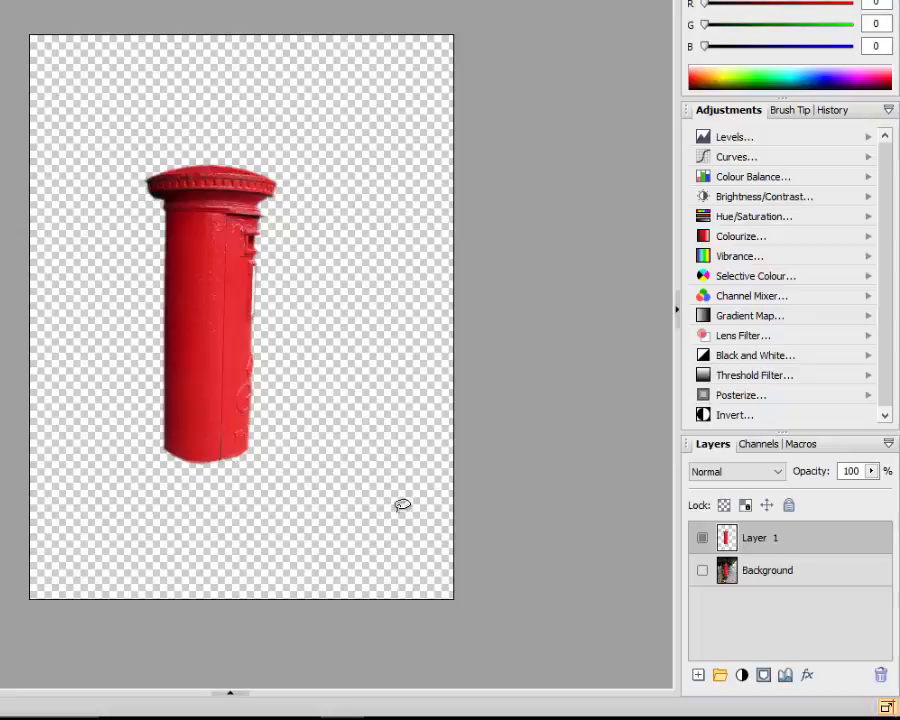
{"action": "left_click", "coordinate": [702, 574]}
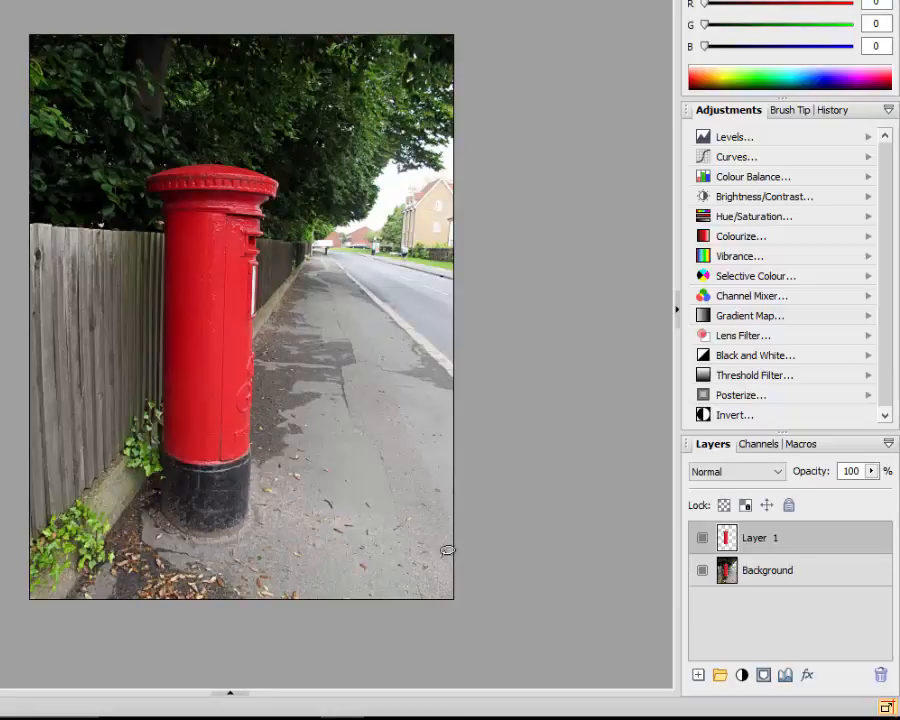
- Add a Hue/Saturation adjustment layer directly above the Background layer
{"action": "left_click", "coordinate": [820, 585]}
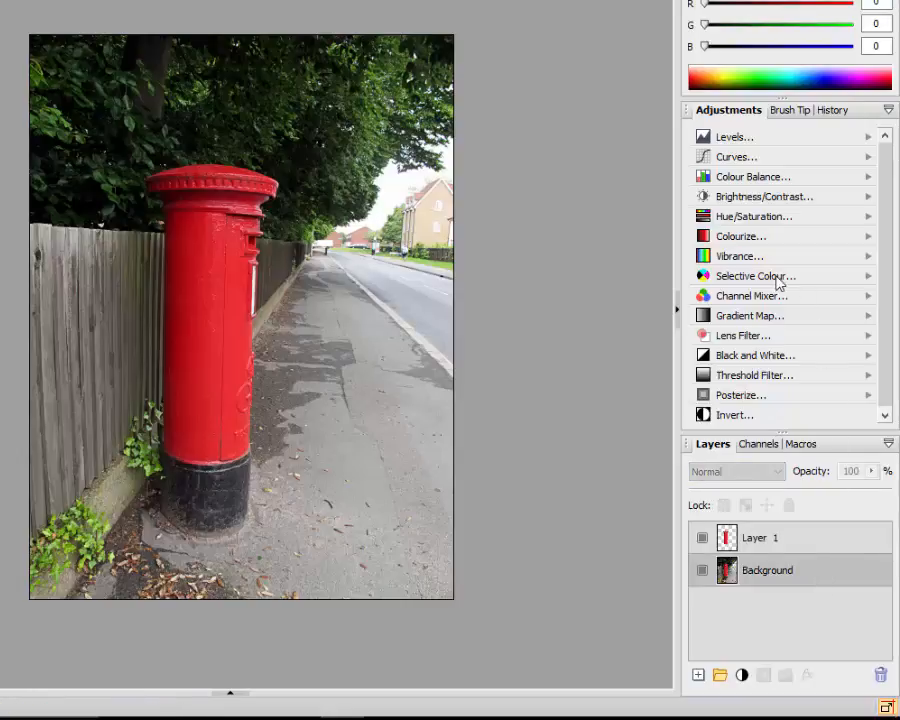
{"action": "left_click", "coordinate": [762, 362]}
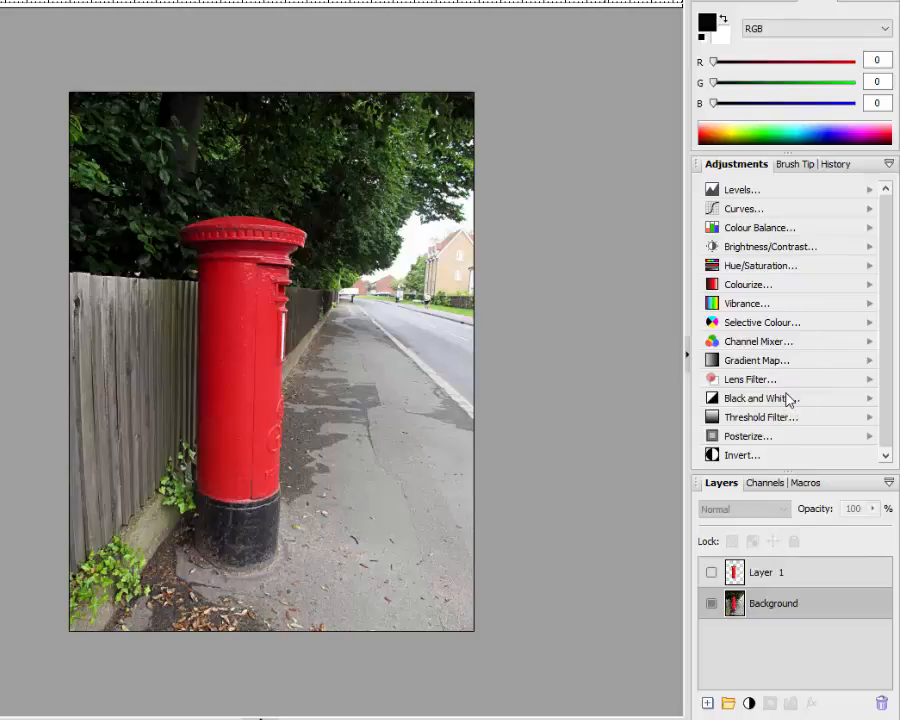
{"action": "left_click", "coordinate": [762, 266]}
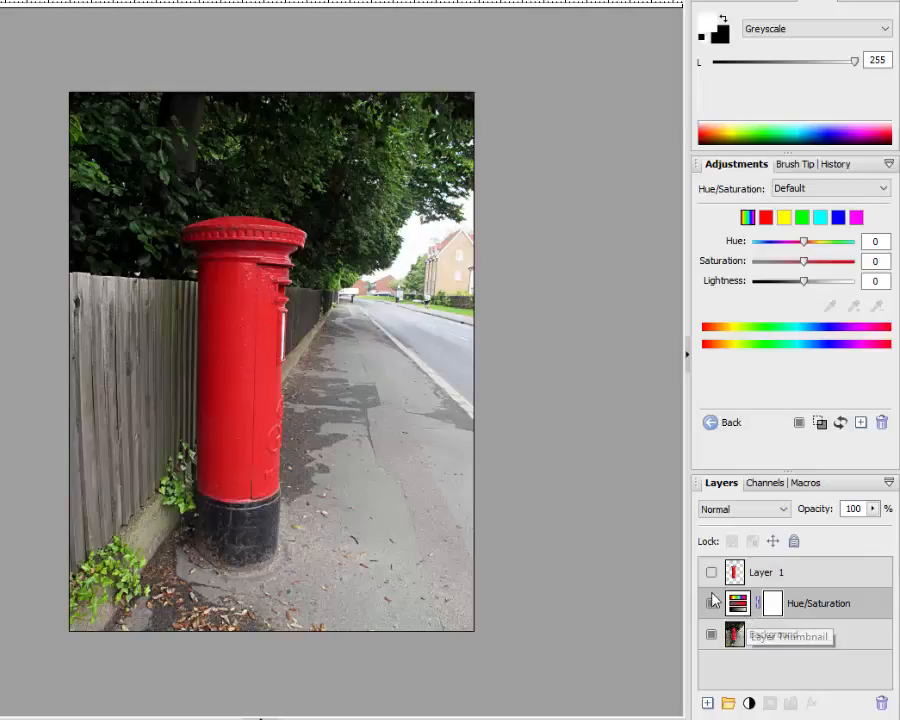
- Add a Black and White Film adjustment layer above the Hue/Saturation layer, and hide it
{"action": "left_click", "coordinate": [750, 704]}
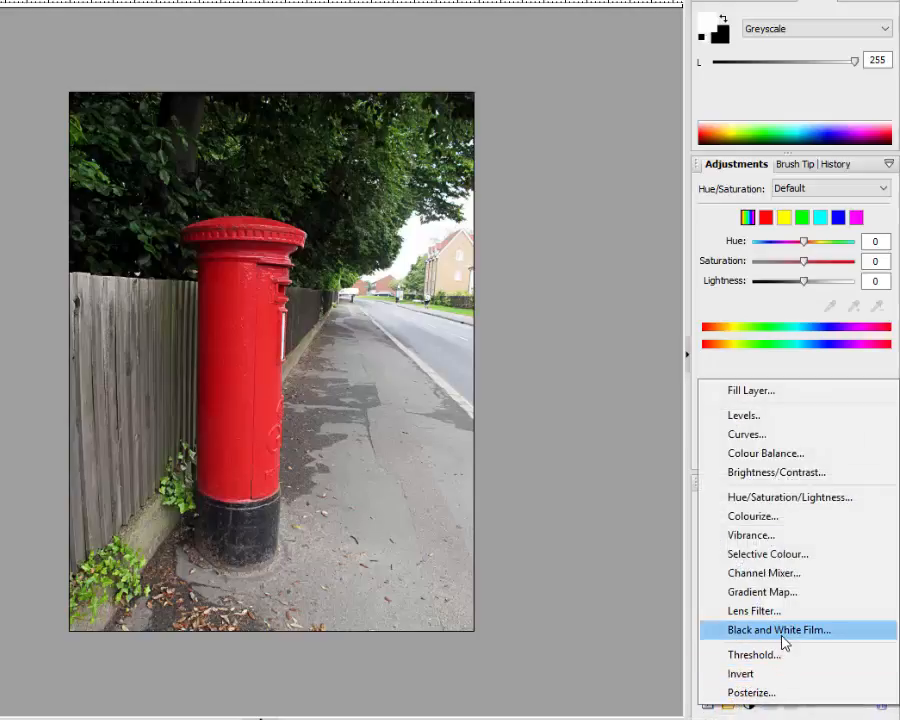
{"action": "left_click", "coordinate": [780, 630]}
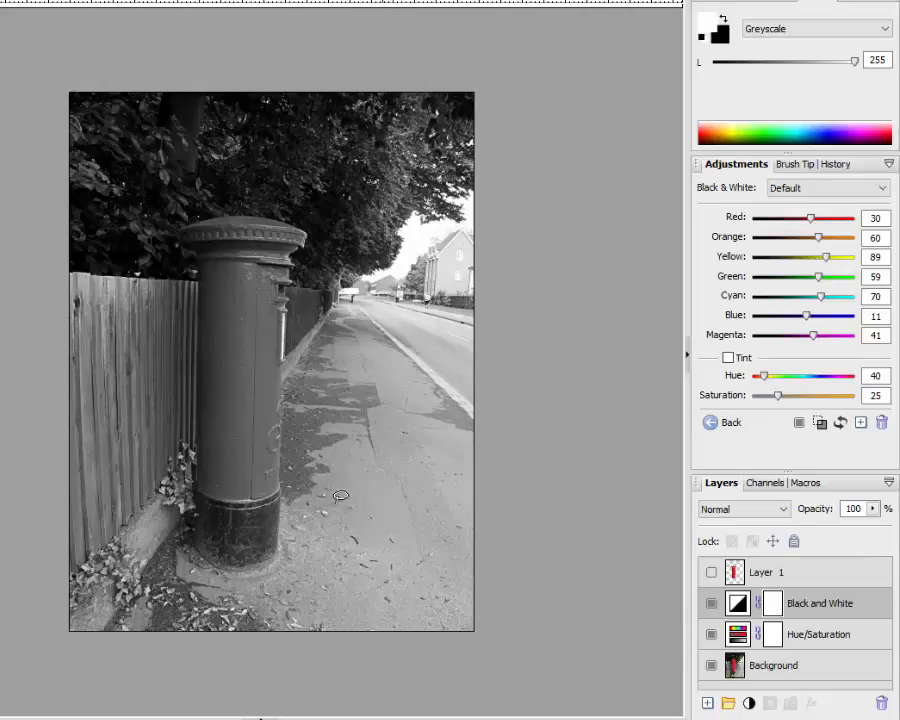
{"action": "left_click", "coordinate": [710, 605]}
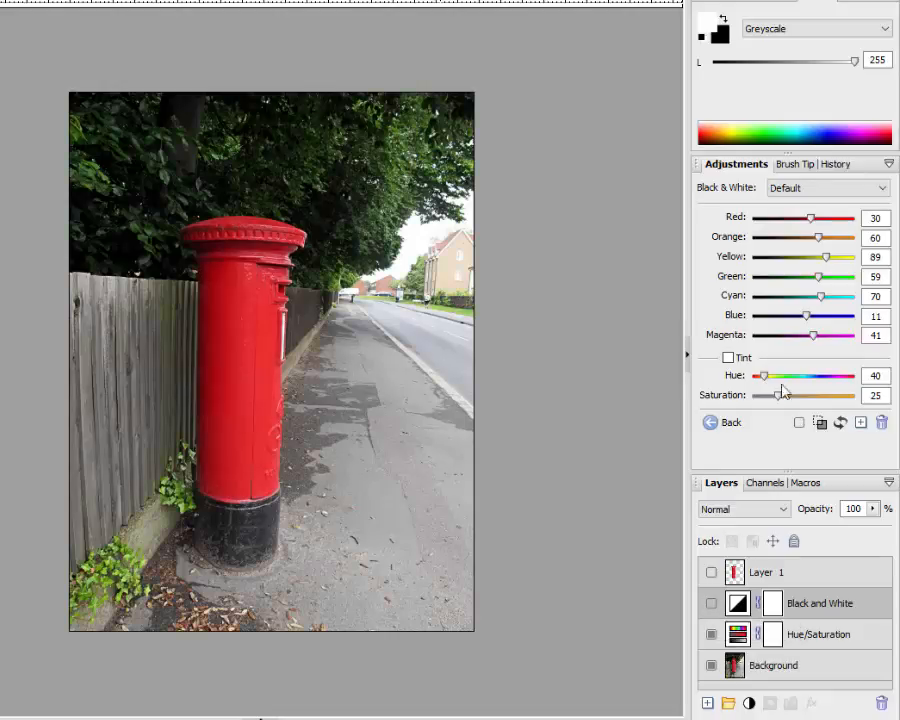
- Try desaturating the photo with Saturation at -100 on the Hue/Saturation layer, and reset the adjustment
{"action": "left_click", "coordinate": [737, 636]}
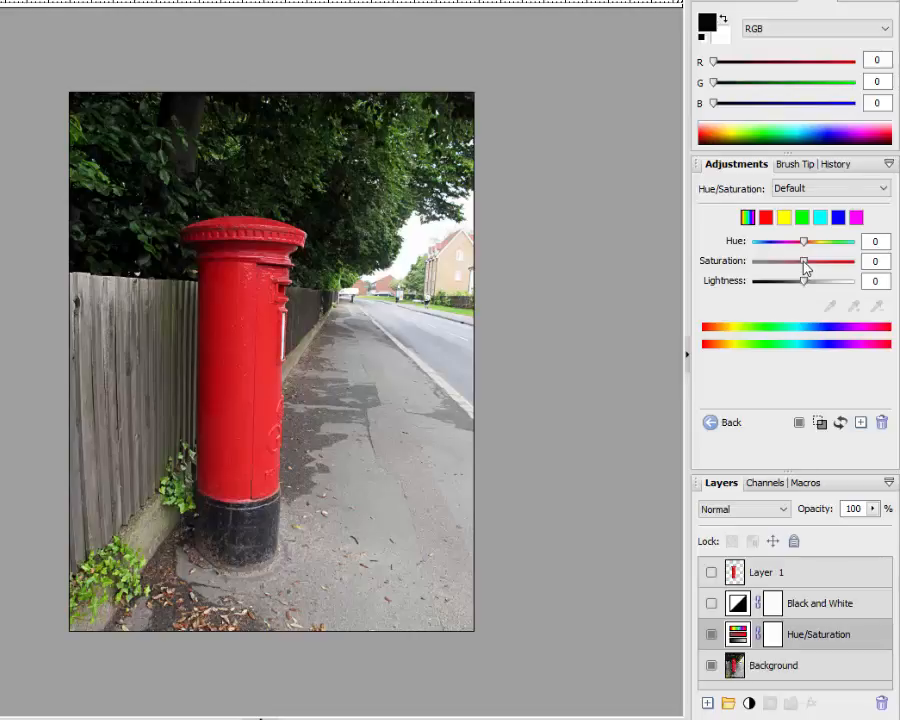
{"action": "left_click_drag", "start_coordinate": [803, 262], "coordinate": [754, 263]}
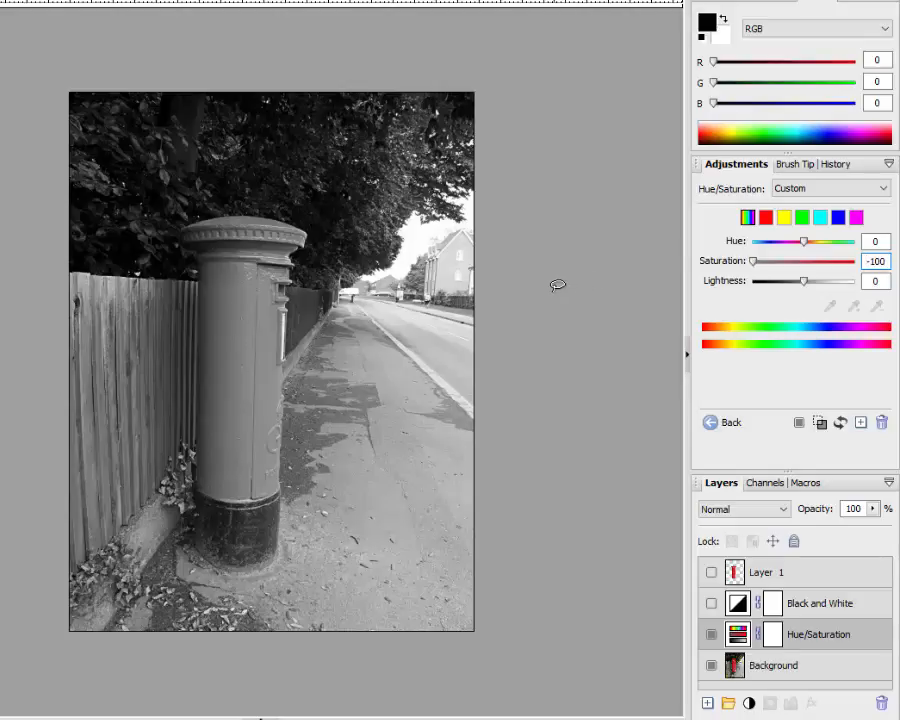
{"action": "left_click", "coordinate": [843, 422]}
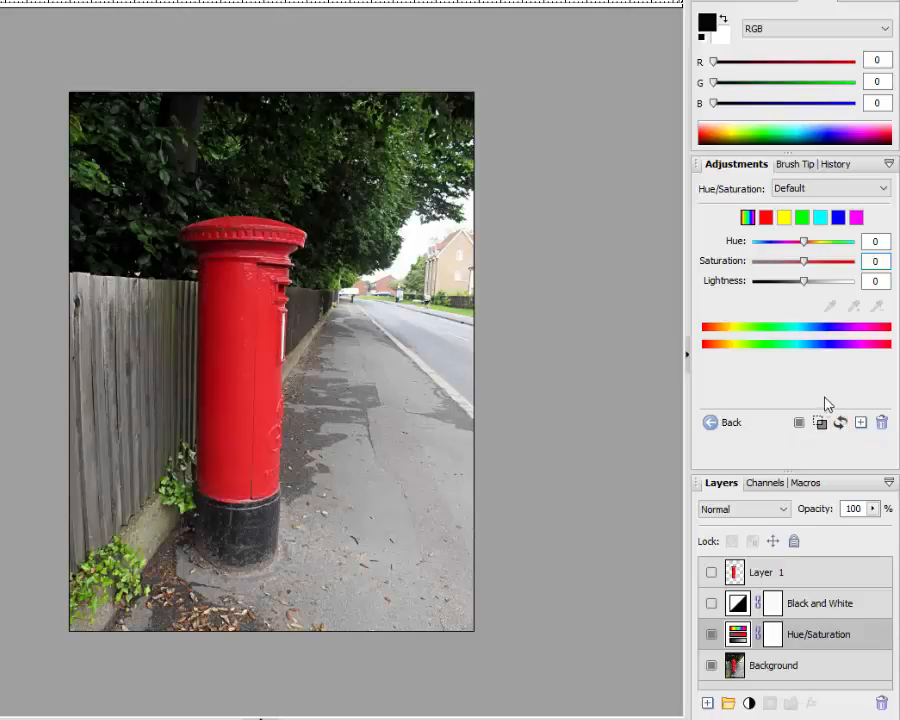
- Hide the Hue/Saturation layer, and set Green to 200 and Red to 80 on the visible Black and White adjustment layer
{"action": "left_click", "coordinate": [713, 635]}
{"action": "left_click", "coordinate": [830, 603]}
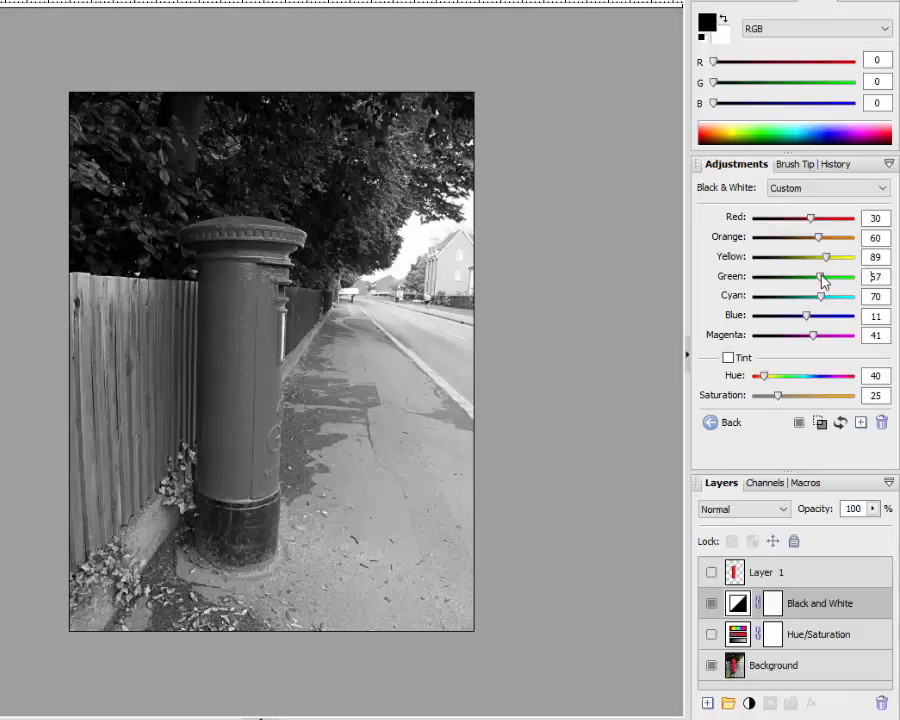
{"action": "left_click_drag", "start_coordinate": [824, 281], "coordinate": [858, 285]}
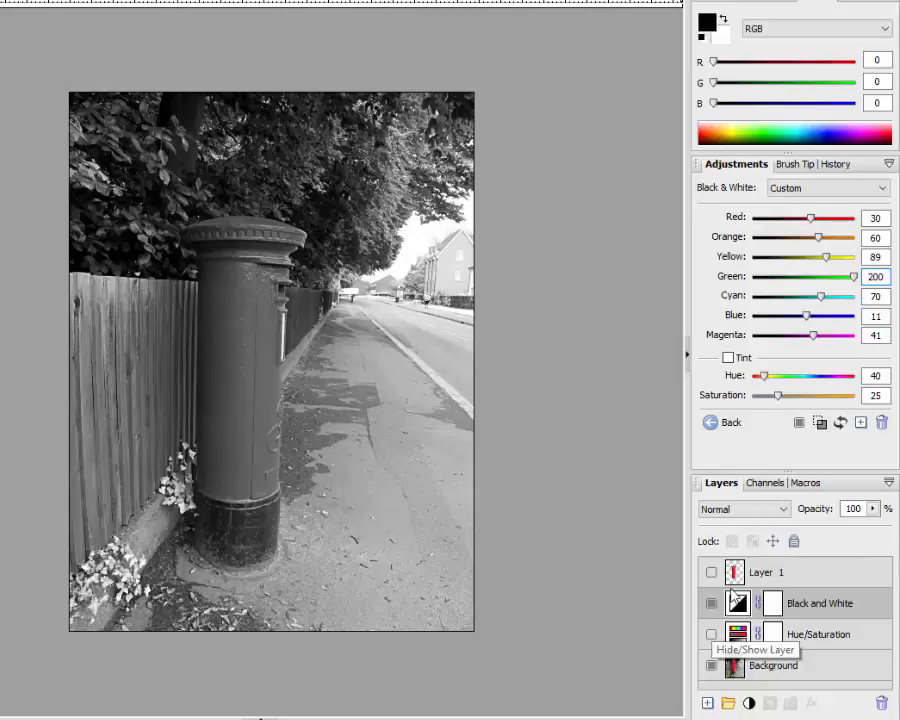
{"action": "left_click", "coordinate": [745, 509]}
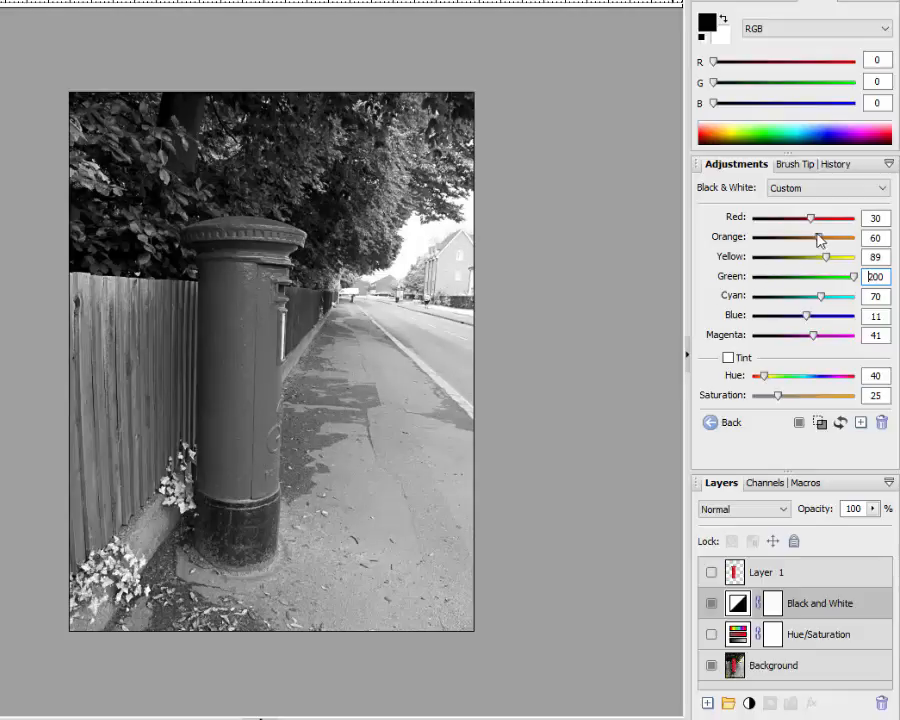
{"action": "mouse_move", "coordinate": [813, 219]}
{"action": "left_mouse_down"}
{"action": "mouse_move", "coordinate": [838, 220]}
{"action": "mouse_move", "coordinate": [813, 230]}
{"action": "mouse_move", "coordinate": [763, 227]}
{"action": "mouse_move", "coordinate": [813, 235]}
{"action": "mouse_move", "coordinate": [831, 222]}
{"action": "mouse_move", "coordinate": [826, 229]}
{"action": "left_mouse_up"}
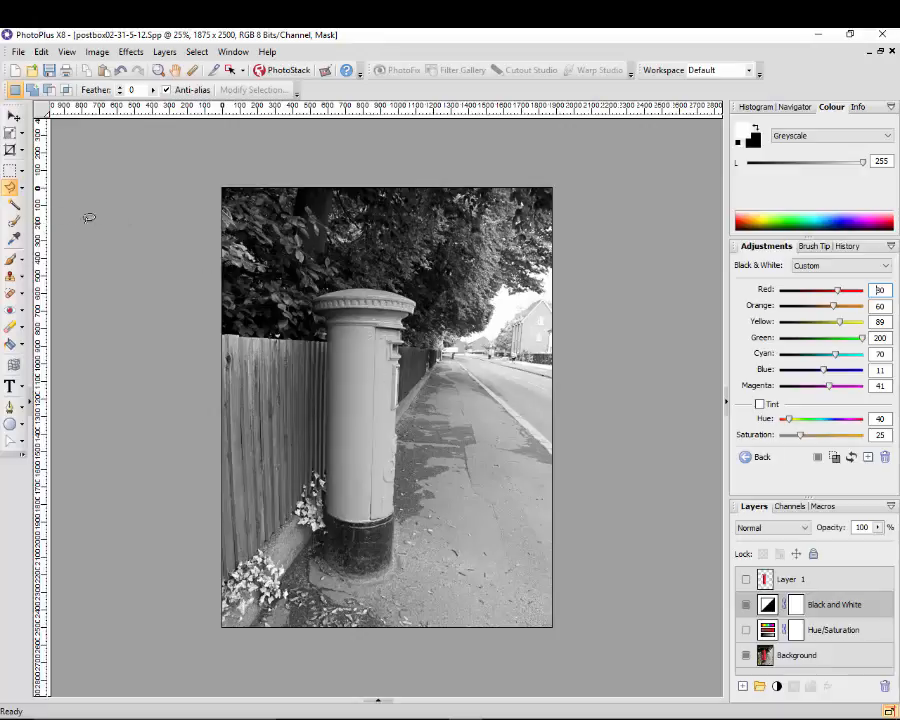
- Paint the Black and White layer's mask with a black size 110 brush to reveal the postbox's red body, left edge and most of its cap
{"action": "left_click", "coordinate": [10, 261]}
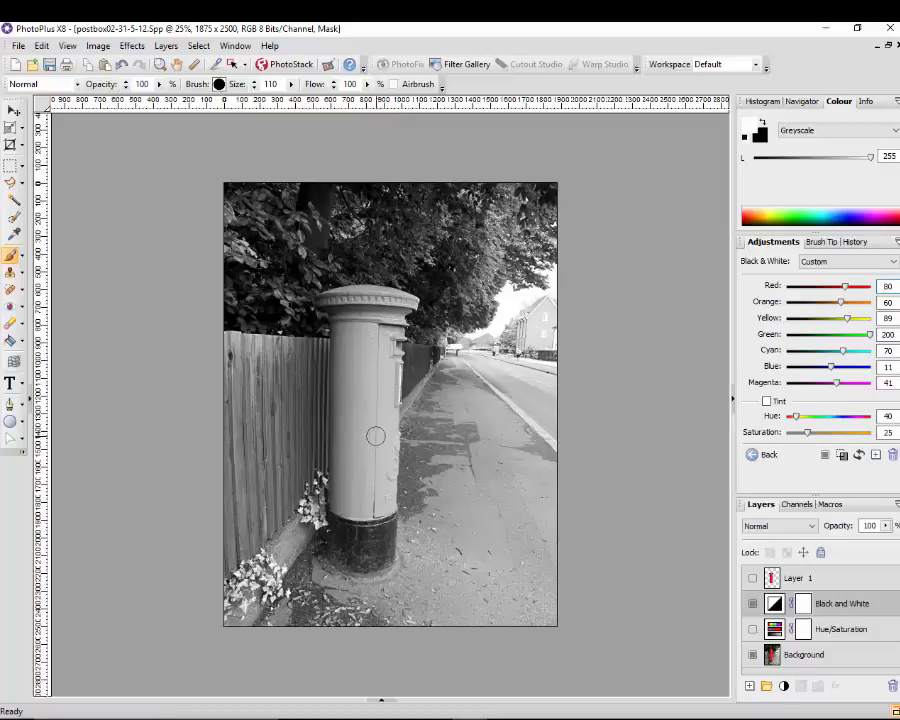
{"action": "scroll", "coordinate": [375, 444], "scroll_direction": "up", "scroll_amount": 1}
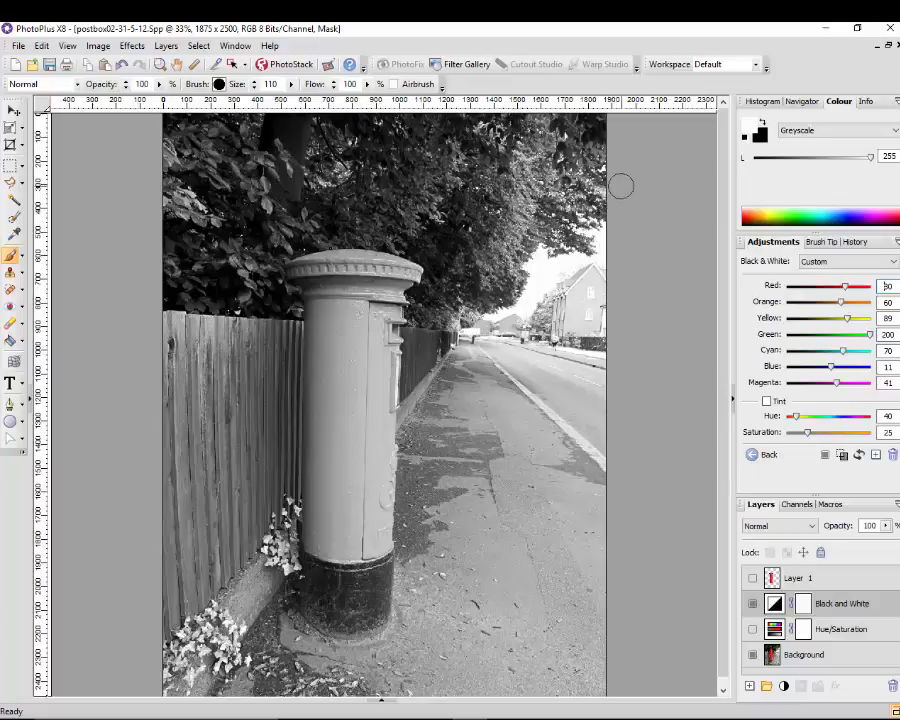
{"action": "left_click", "coordinate": [763, 122]}
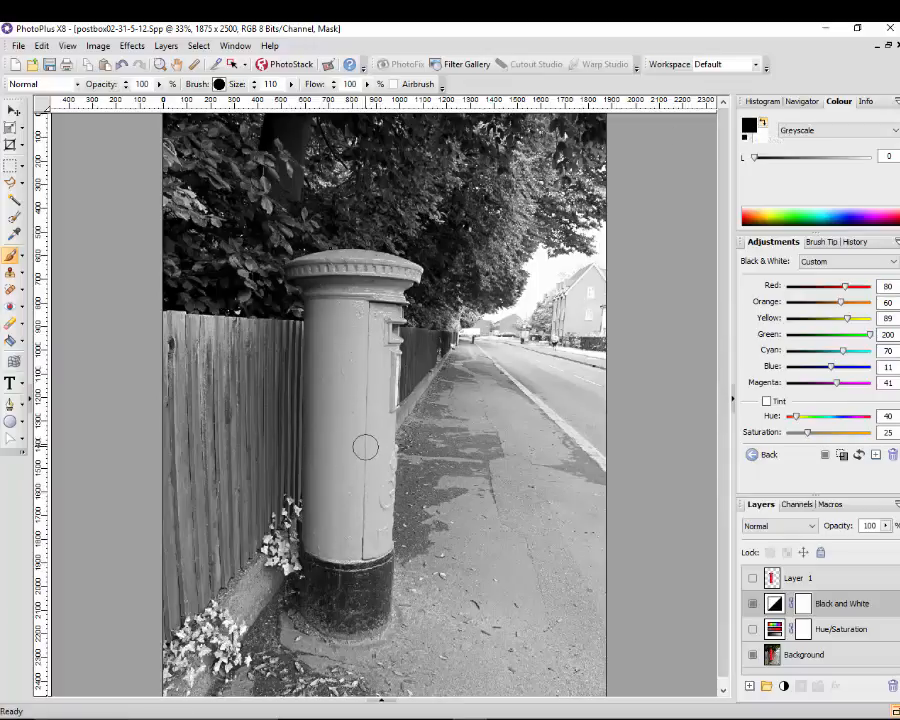
{"action": "left_click", "coordinate": [350, 349]}
{"action": "mouse_move", "coordinate": [350, 349]}
{"action": "left_mouse_down"}
{"action": "mouse_move", "coordinate": [345, 376]}
{"action": "mouse_move", "coordinate": [362, 416]}
{"action": "mouse_move", "coordinate": [372, 370]}
{"action": "mouse_move", "coordinate": [336, 460]}
{"action": "mouse_move", "coordinate": [352, 490]}
{"action": "mouse_move", "coordinate": [342, 532]}
{"action": "left_mouse_up"}
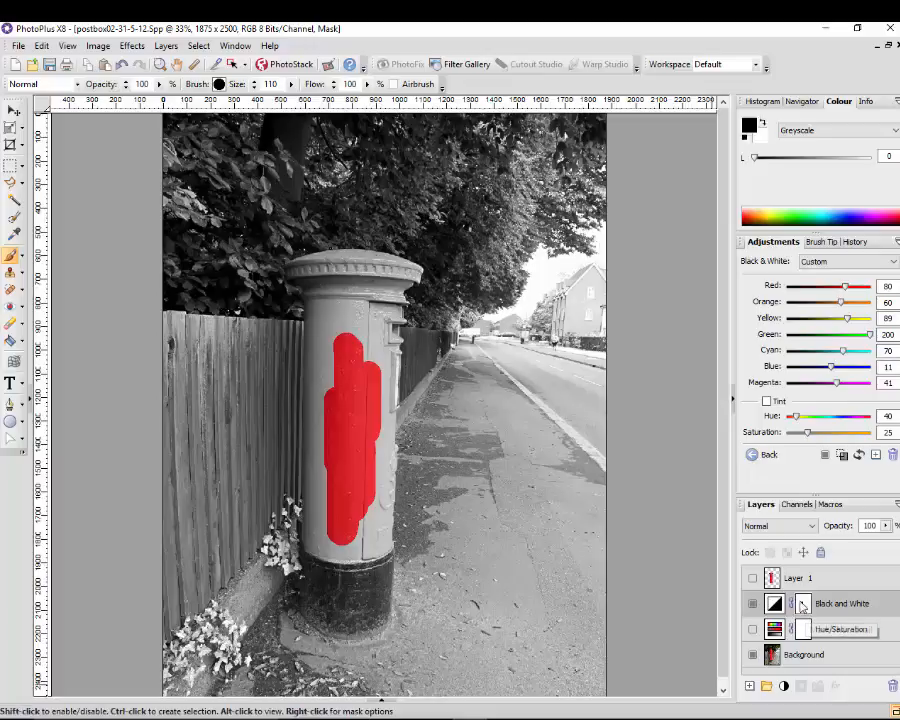
{"action": "mouse_move", "coordinate": [350, 392]}
{"action": "left_mouse_down"}
{"action": "mouse_move", "coordinate": [333, 291]}
{"action": "mouse_move", "coordinate": [325, 521]}
{"action": "mouse_move", "coordinate": [328, 533]}
{"action": "mouse_move", "coordinate": [358, 541]}
{"action": "mouse_move", "coordinate": [371, 523]}
{"action": "mouse_move", "coordinate": [370, 335]}
{"action": "mouse_move", "coordinate": [385, 279]}
{"action": "mouse_move", "coordinate": [336, 271]}
{"action": "mouse_move", "coordinate": [338, 283]}
{"action": "mouse_move", "coordinate": [359, 283]}
{"action": "mouse_move", "coordinate": [344, 335]}
{"action": "mouse_move", "coordinate": [361, 301]}
{"action": "mouse_move", "coordinate": [335, 267]}
{"action": "mouse_move", "coordinate": [301, 273]}
{"action": "mouse_move", "coordinate": [360, 264]}
{"action": "mouse_move", "coordinate": [321, 313]}
{"action": "left_mouse_up"}
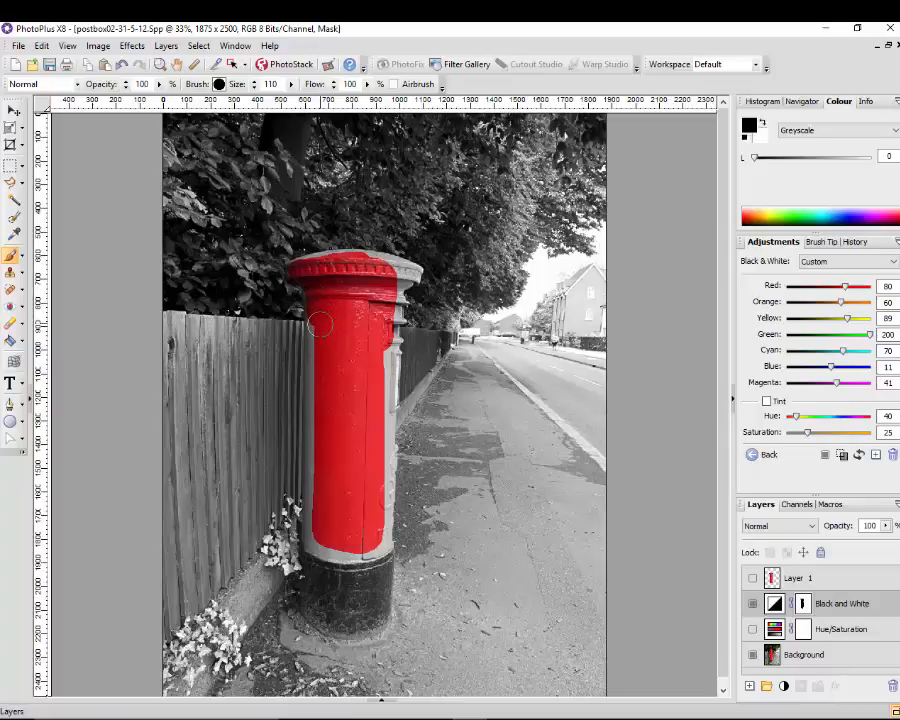
{"action": "mouse_move", "coordinate": [321, 344]}
{"action": "left_mouse_down"}
{"action": "mouse_move", "coordinate": [316, 396]}
{"action": "mouse_move", "coordinate": [315, 344]}
{"action": "left_mouse_up"}
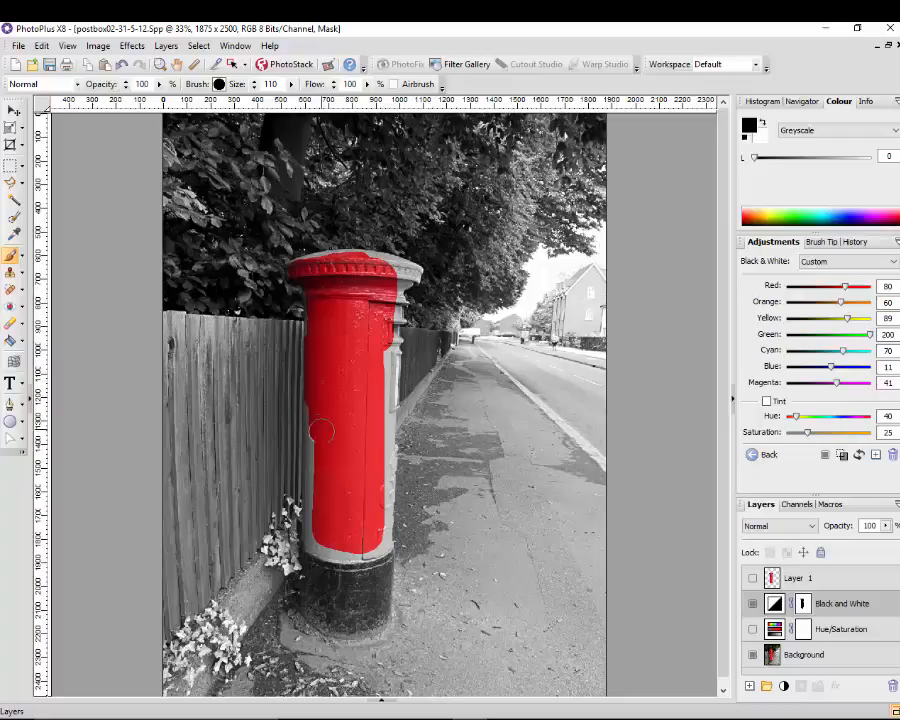
{"action": "left_click_drag", "start_coordinate": [316, 432], "coordinate": [318, 541]}
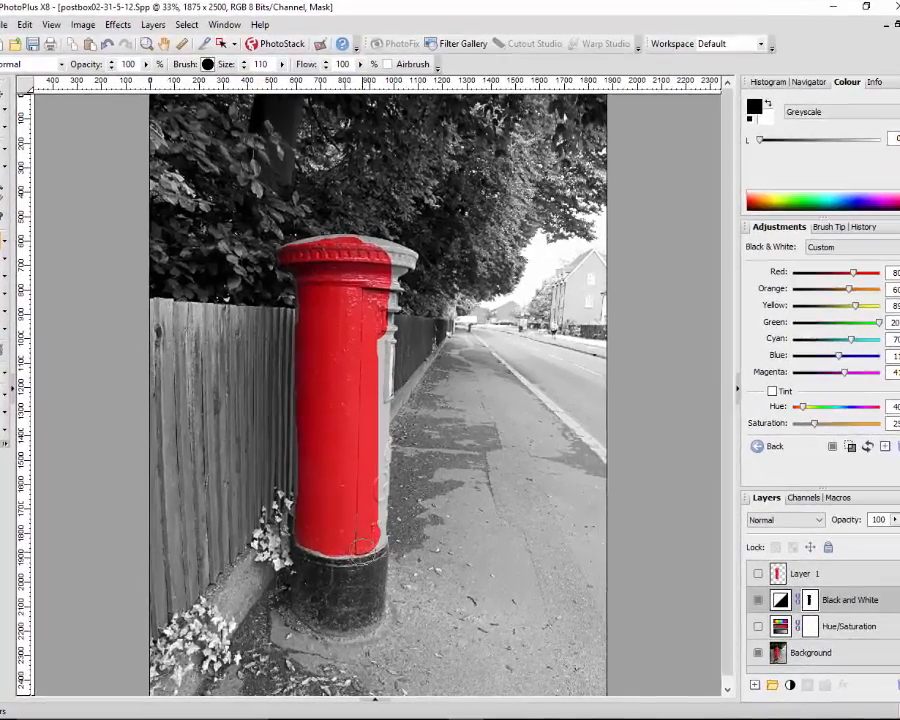
- Reduce the brush size and mask in the red along the lower right edge of the postbox, just above the black base
{"action": "scroll", "coordinate": [369, 539], "scroll_direction": "up", "scroll_amount": 5}
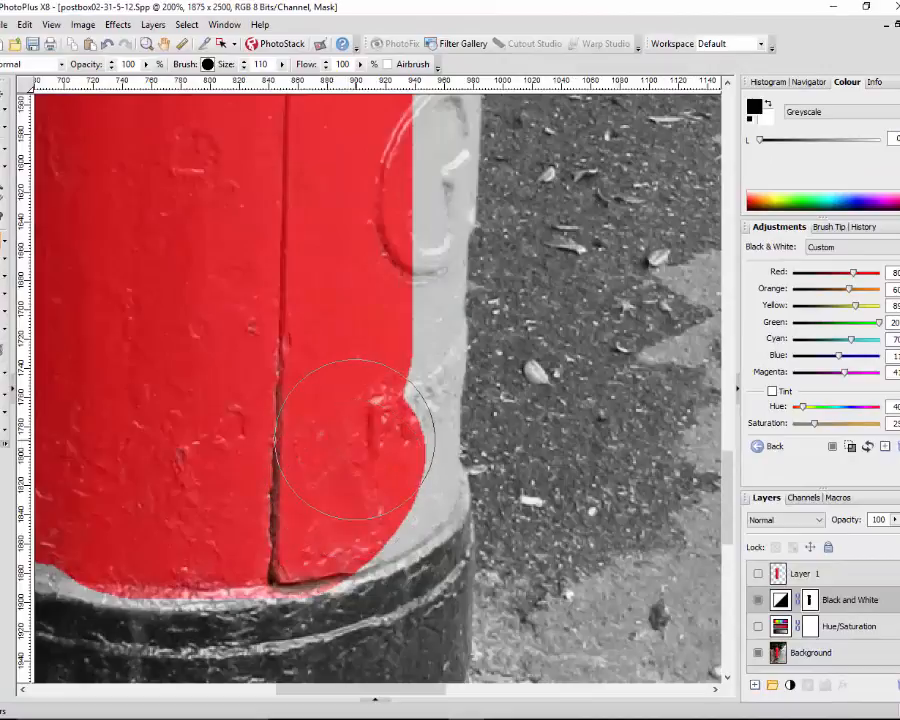
{"action": "key", "text": "bracketleft"}
{"action": "key", "text": "bracketleft"}
{"action": "key", "text": "bracketleft"}
{"action": "key", "text": "bracketleft"}
{"action": "key", "text": "bracketleft"}
{"action": "key", "text": "bracketleft"}
{"action": "key", "text": "bracketleft"}
{"action": "key", "text": "bracketleft"}
{"action": "key", "text": "bracketleft"}
{"action": "key", "text": "bracketleft"}
{"action": "key", "text": "bracketleft"}
{"action": "key", "text": "bracketleft"}
{"action": "key", "text": "bracketleft"}
{"action": "key", "text": "bracketleft"}
{"action": "key", "text": "bracketleft"}
{"action": "key", "text": "bracketleft"}
{"action": "key", "text": "bracketleft"}
{"action": "key", "text": "bracketleft"}
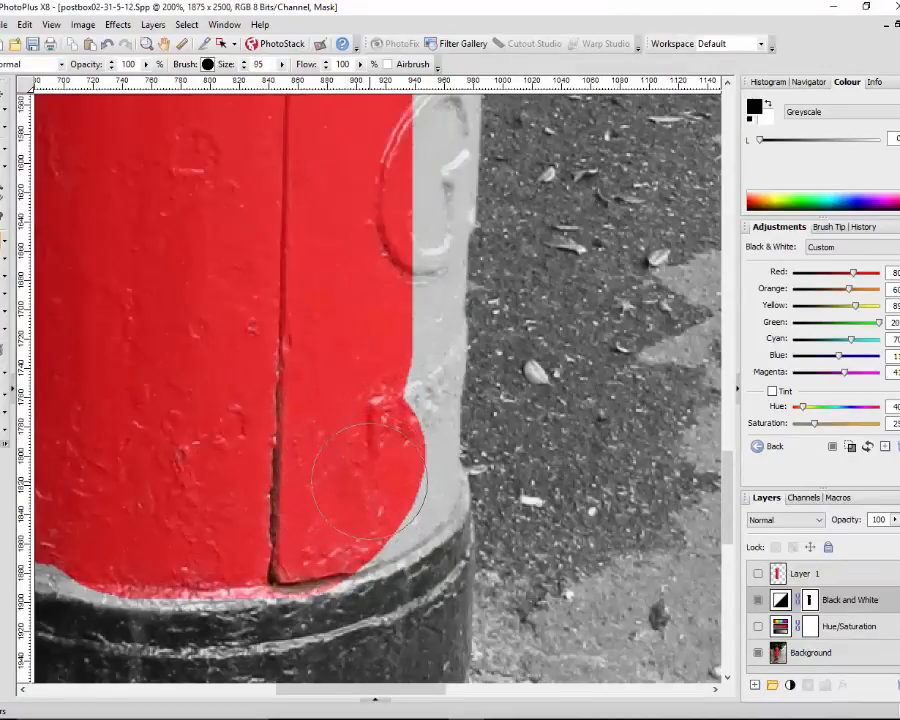
{"action": "mouse_move", "coordinate": [434, 506]}
{"action": "left_mouse_down"}
{"action": "mouse_move", "coordinate": [351, 560]}
{"action": "mouse_move", "coordinate": [438, 504]}
{"action": "mouse_move", "coordinate": [451, 485]}
{"action": "mouse_move", "coordinate": [446, 422]}
{"action": "left_mouse_up"}
{"action": "mouse_move", "coordinate": [448, 381]}
{"action": "left_mouse_down"}
{"action": "mouse_move", "coordinate": [452, 268]}
{"action": "mouse_move", "coordinate": [420, 361]}
{"action": "mouse_move", "coordinate": [428, 272]}
{"action": "left_mouse_up"}
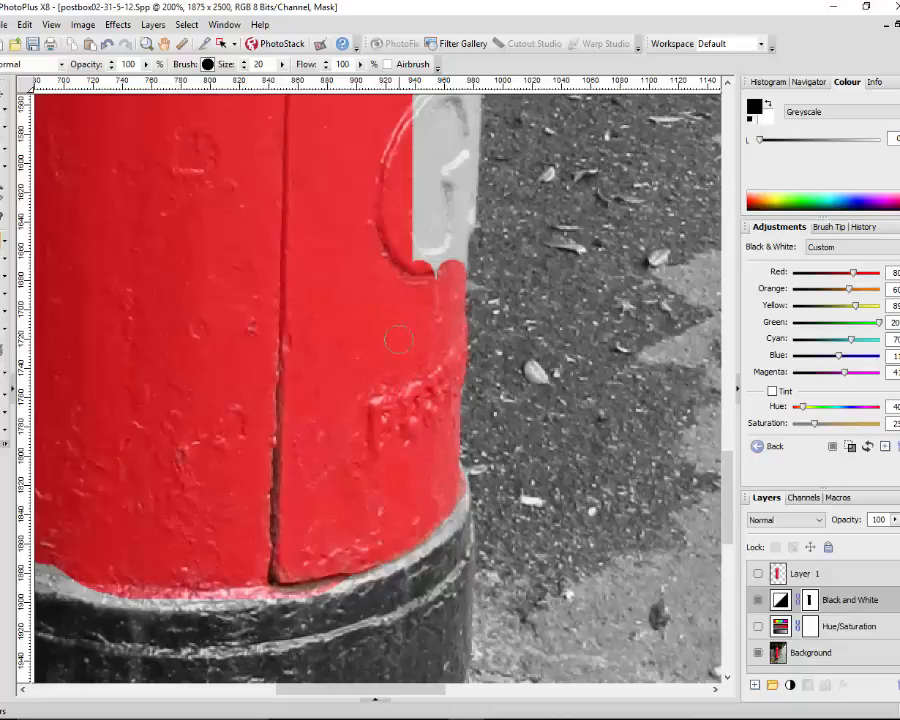
- Set the brush size to 65 and reveal the red over the raised oval emblem and the right edge above it
{"action": "left_click_drag", "start_coordinate": [728, 502], "coordinate": [728, 449]}
{"action": "left_click_drag", "start_coordinate": [436, 598], "coordinate": [436, 552]}
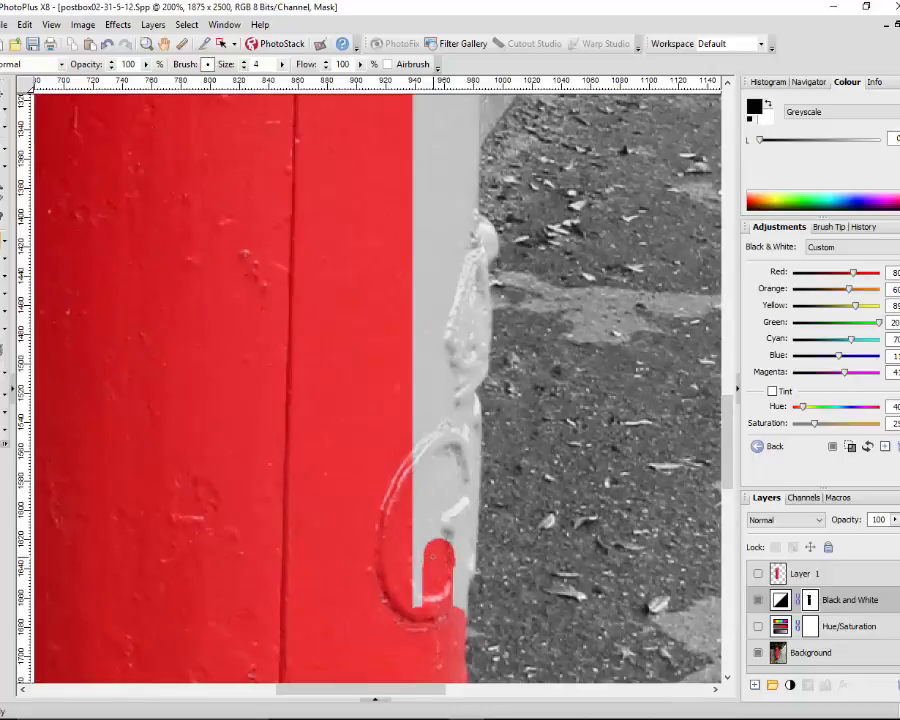
{"action": "type", "text": "65"}
{"action": "mouse_move", "coordinate": [416, 597]}
{"action": "left_mouse_down"}
{"action": "mouse_move", "coordinate": [412, 564]}
{"action": "mouse_move", "coordinate": [424, 564]}
{"action": "mouse_move", "coordinate": [426, 530]}
{"action": "mouse_move", "coordinate": [410, 462]}
{"action": "mouse_move", "coordinate": [430, 383]}
{"action": "mouse_move", "coordinate": [416, 376]}
{"action": "mouse_move", "coordinate": [412, 342]}
{"action": "mouse_move", "coordinate": [444, 270]}
{"action": "mouse_move", "coordinate": [440, 330]}
{"action": "mouse_move", "coordinate": [385, 236]}
{"action": "left_mouse_up"}
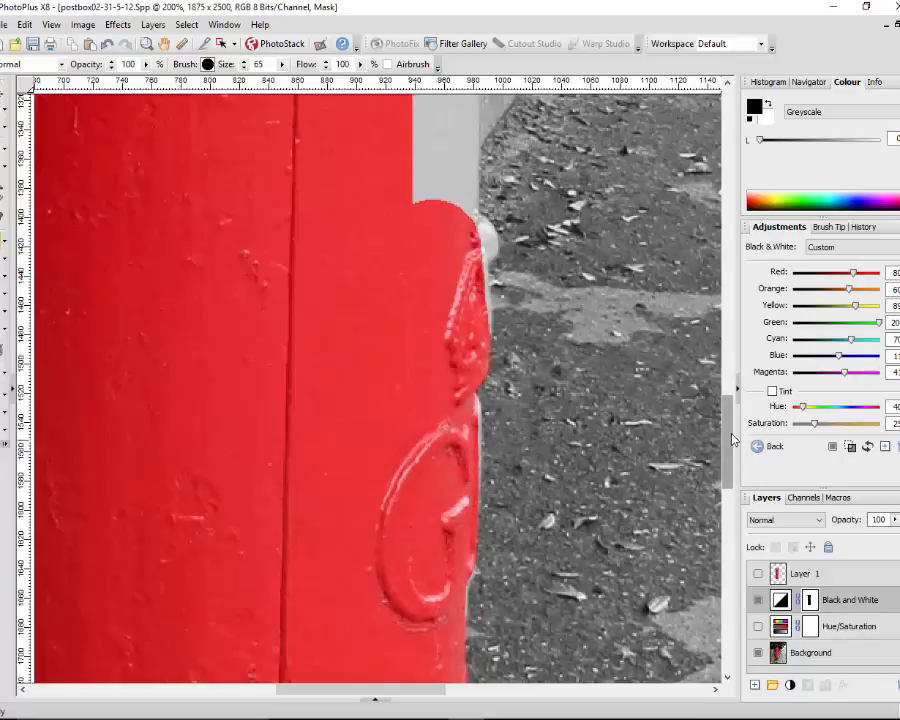
- Paint the mask over the upper right of the postbox's cap and the foliage above it to reveal their colour
{"action": "left_click_drag", "start_coordinate": [729, 428], "coordinate": [729, 245]}
{"action": "scroll", "coordinate": [464, 382], "scroll_direction": "down", "scroll_amount": 3}
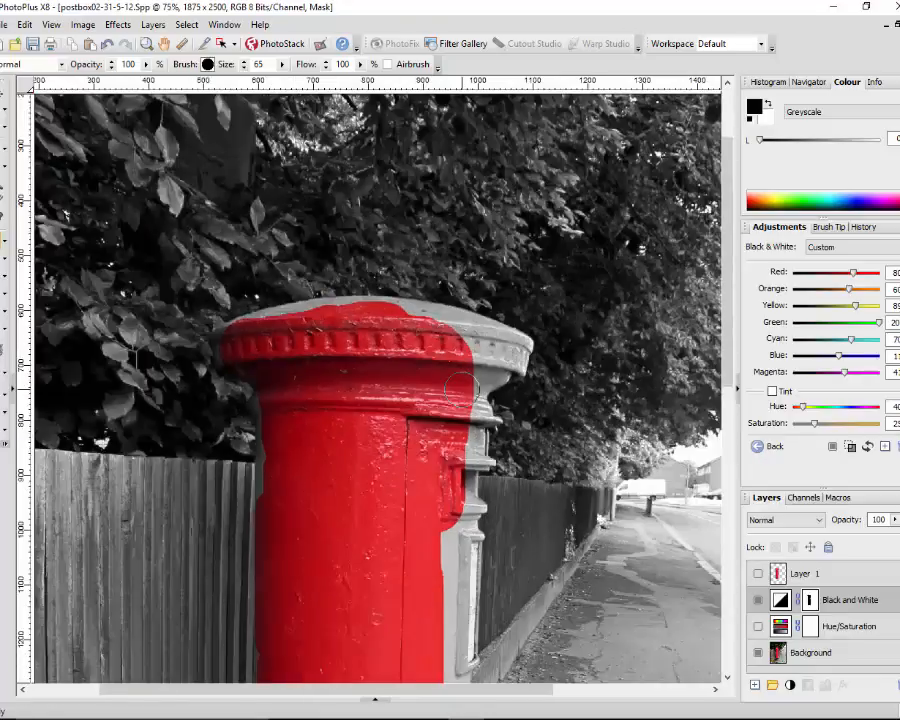
{"action": "scroll", "coordinate": [452, 354], "scroll_direction": "down", "scroll_amount": 2}
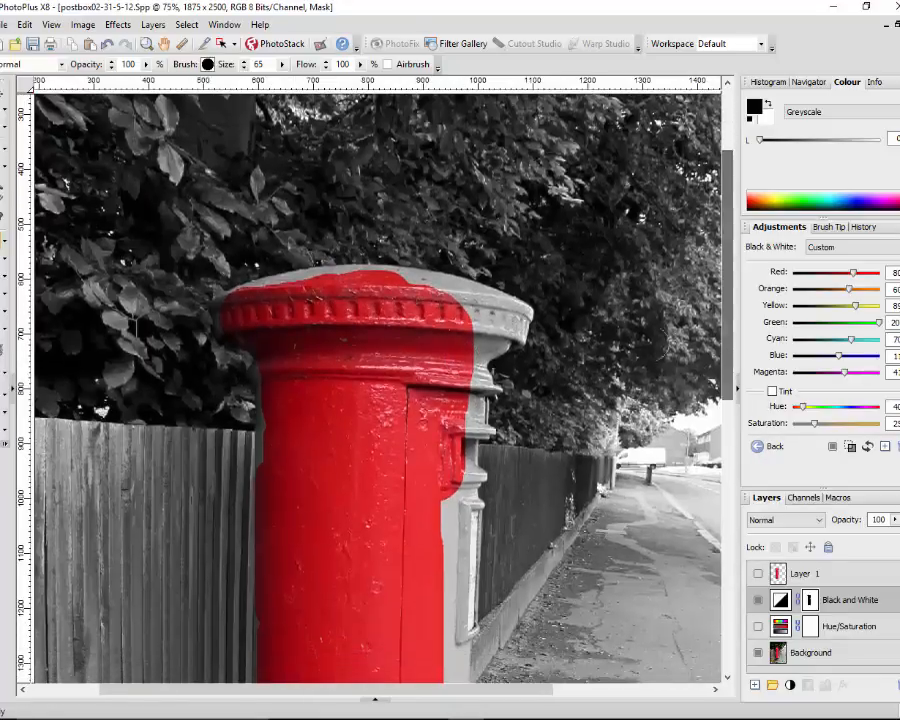
{"action": "mouse_move", "coordinate": [432, 240]}
{"action": "left_mouse_down"}
{"action": "mouse_move", "coordinate": [457, 213]}
{"action": "mouse_move", "coordinate": [585, 178]}
{"action": "left_mouse_up"}
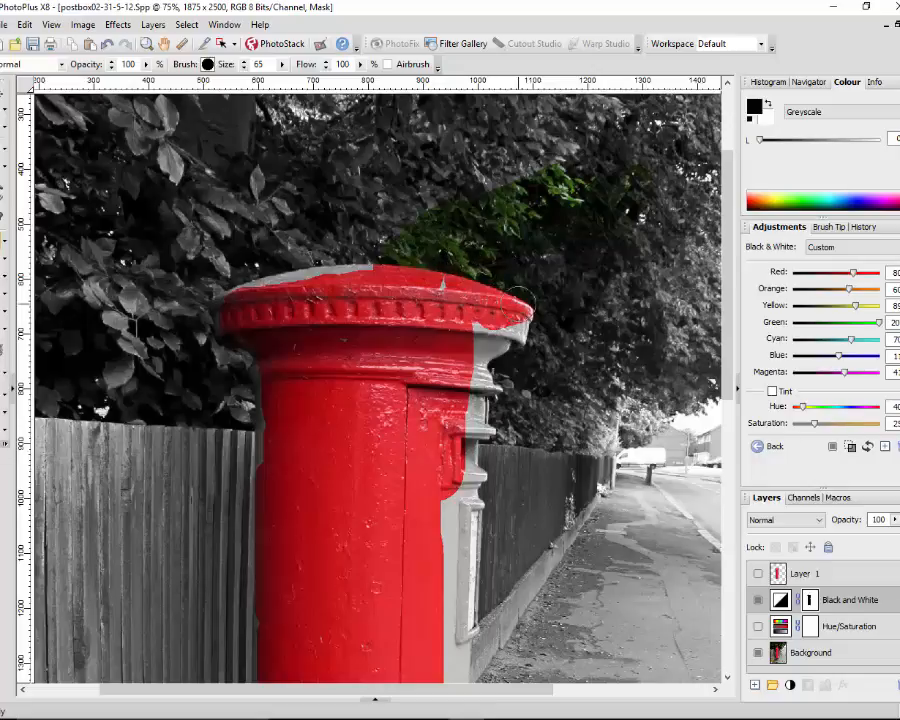
{"action": "mouse_move", "coordinate": [500, 300]}
{"action": "left_mouse_down"}
{"action": "mouse_move", "coordinate": [350, 320]}
{"action": "mouse_move", "coordinate": [509, 191]}
{"action": "left_mouse_up"}
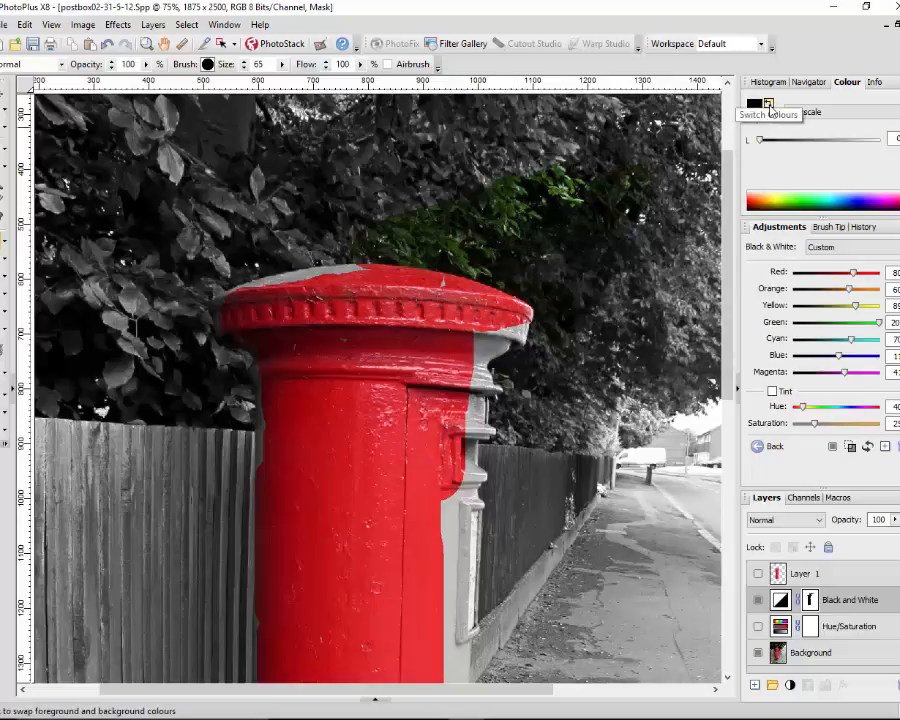
- Paint the Black and White layer's mask with white over the foliage above the postbox to turn the leaves grey again
{"action": "left_click", "coordinate": [769, 104]}
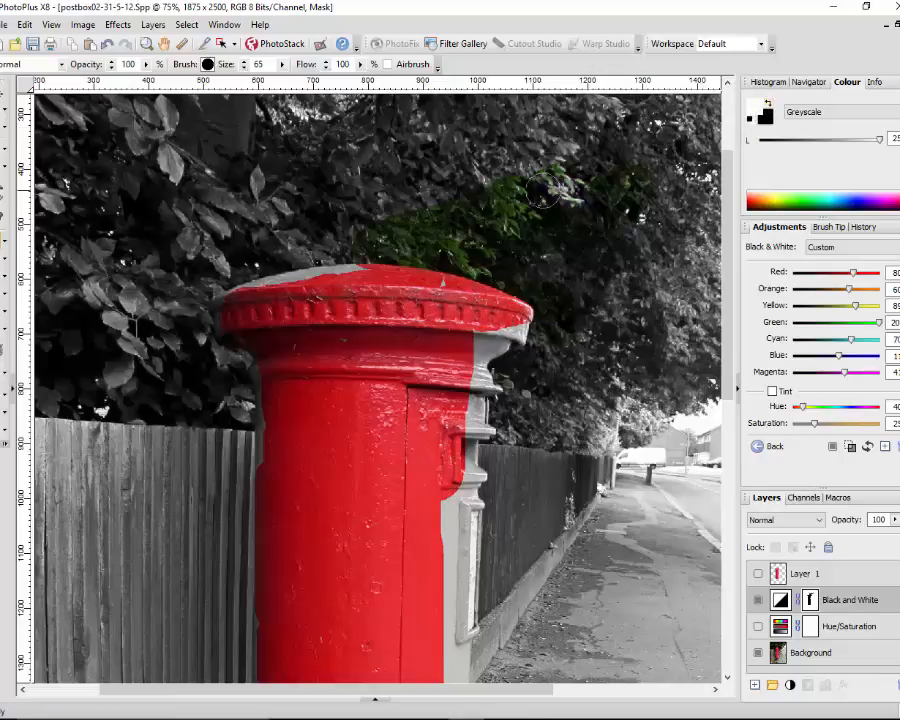
{"action": "mouse_move", "coordinate": [592, 213]}
{"action": "left_mouse_down"}
{"action": "mouse_move", "coordinate": [554, 251]}
{"action": "mouse_move", "coordinate": [500, 229]}
{"action": "mouse_move", "coordinate": [437, 220]}
{"action": "mouse_move", "coordinate": [500, 254]}
{"action": "mouse_move", "coordinate": [361, 242]}
{"action": "mouse_move", "coordinate": [470, 258]}
{"action": "mouse_move", "coordinate": [527, 280]}
{"action": "left_mouse_up"}
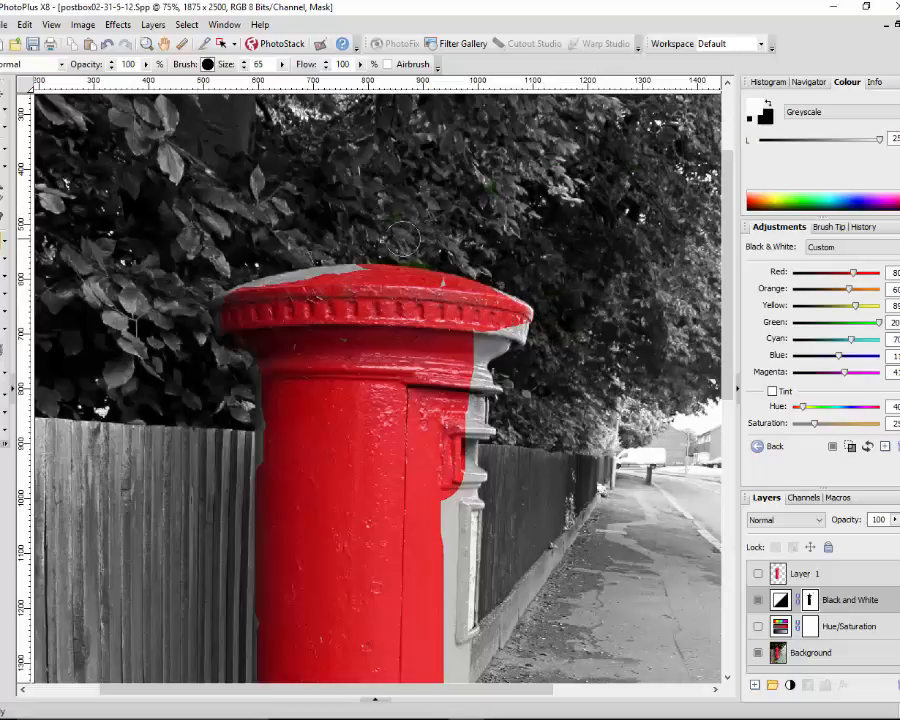
{"action": "scroll", "coordinate": [490, 436], "scroll_direction": "down", "scroll_amount": 2}
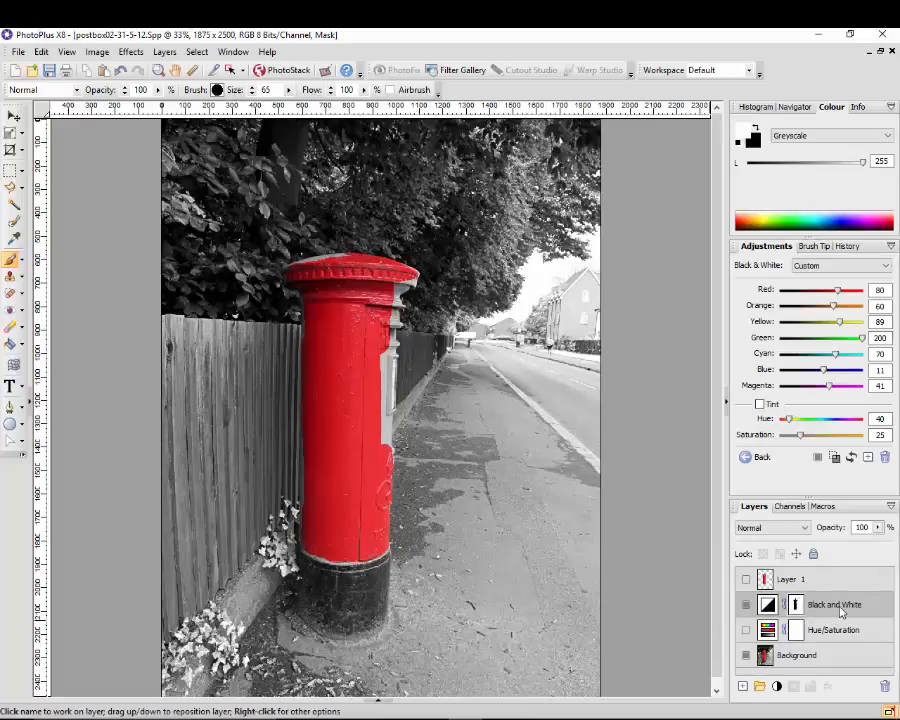
- Switch visibility from the Black and White layer to the Hue/Saturation layer and reset the Black and White adjustment to its default values
{"action": "left_click", "coordinate": [746, 605]}
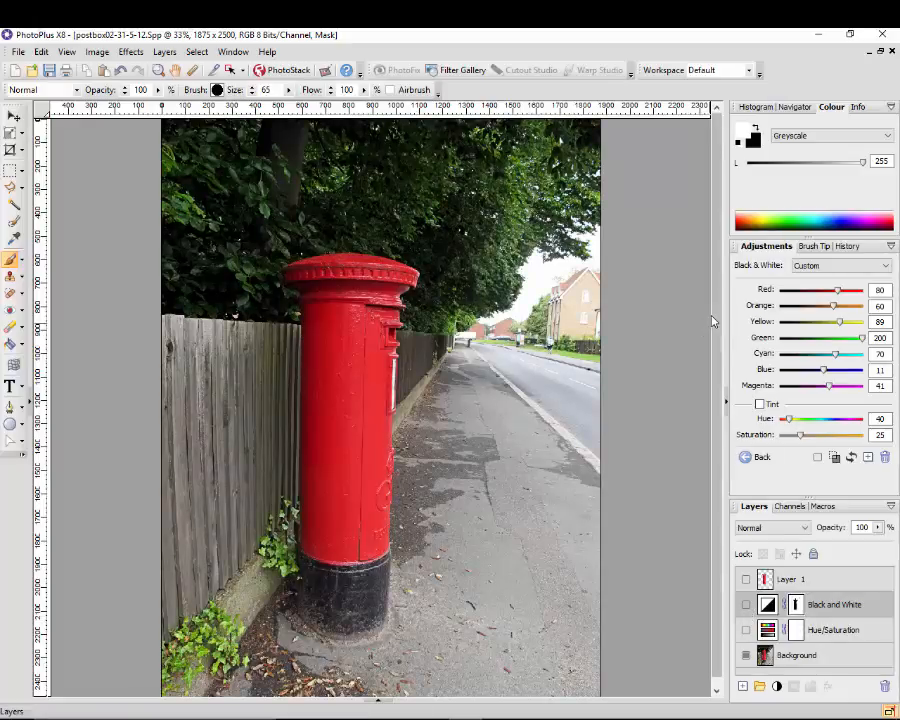
{"action": "scroll", "coordinate": [716, 319], "scroll_direction": "down", "scroll_amount": 1}
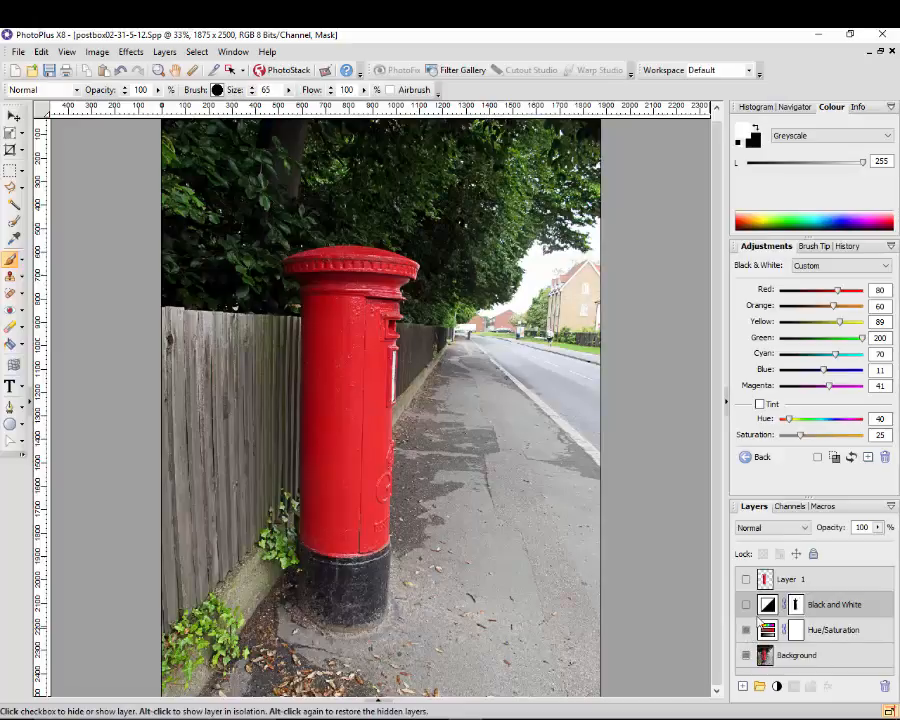
{"action": "left_click", "coordinate": [850, 457]}
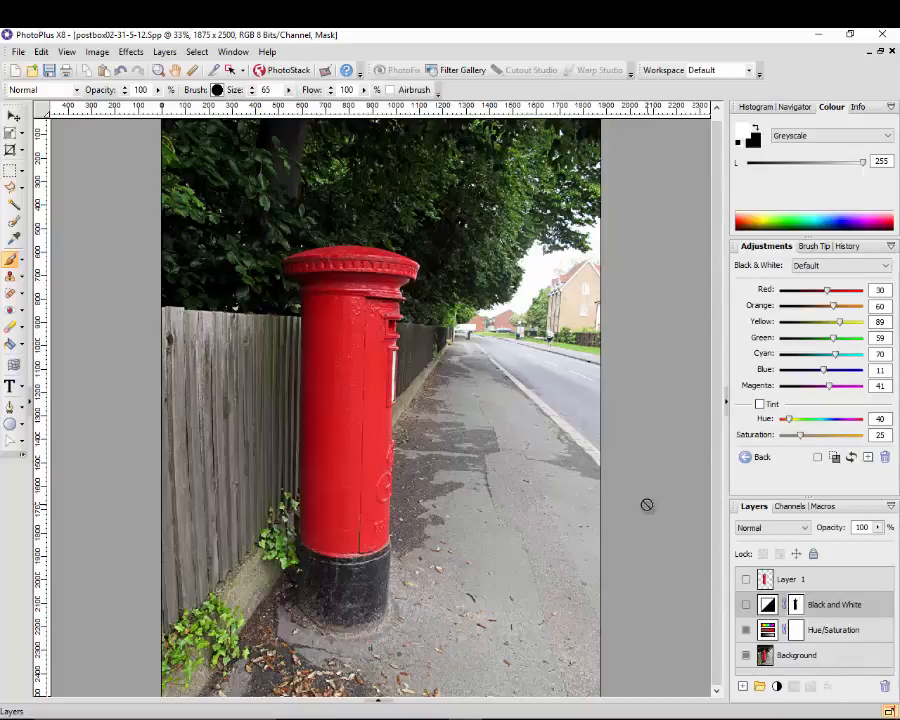
{"action": "scroll", "coordinate": [648, 503], "scroll_direction": "down", "scroll_amount": 1}
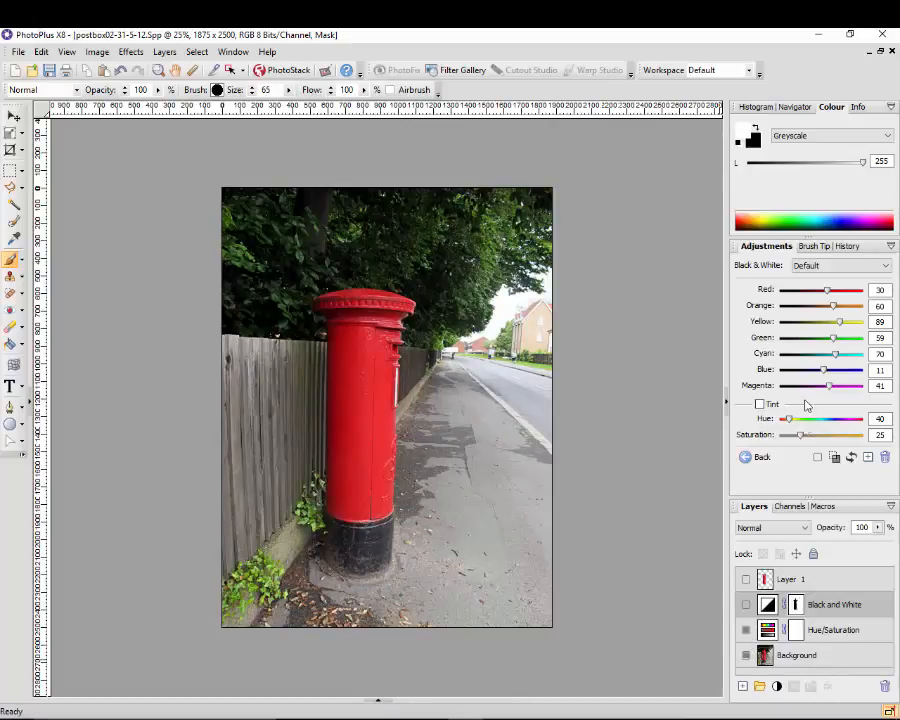
- In the Hue/Saturation adjustment layer, set the saturation of the yellows and the greens to -100
{"action": "left_click", "coordinate": [766, 630]}
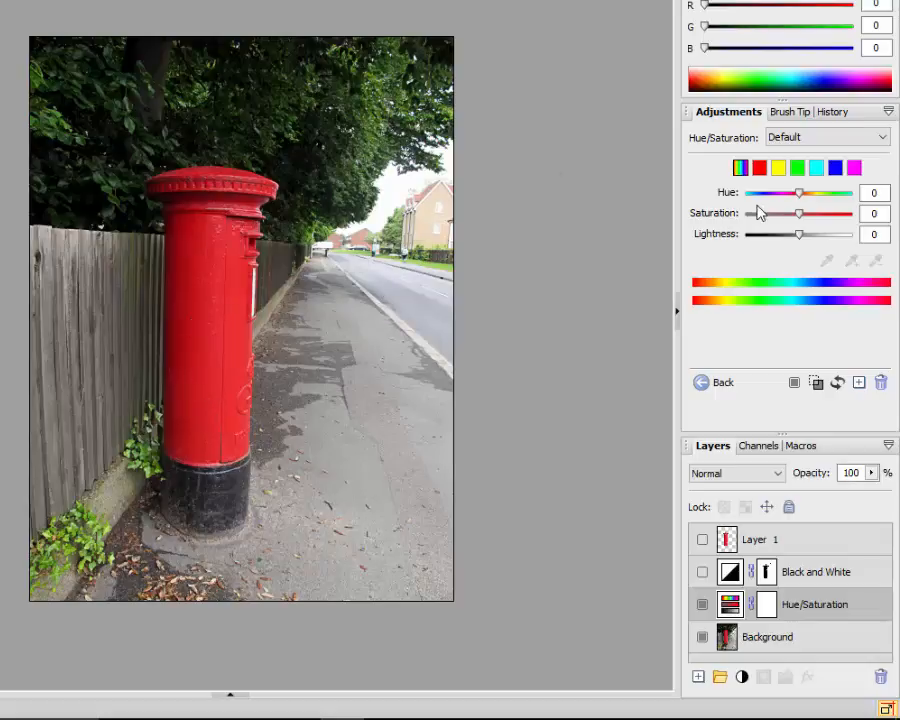
{"action": "left_click", "coordinate": [778, 170]}
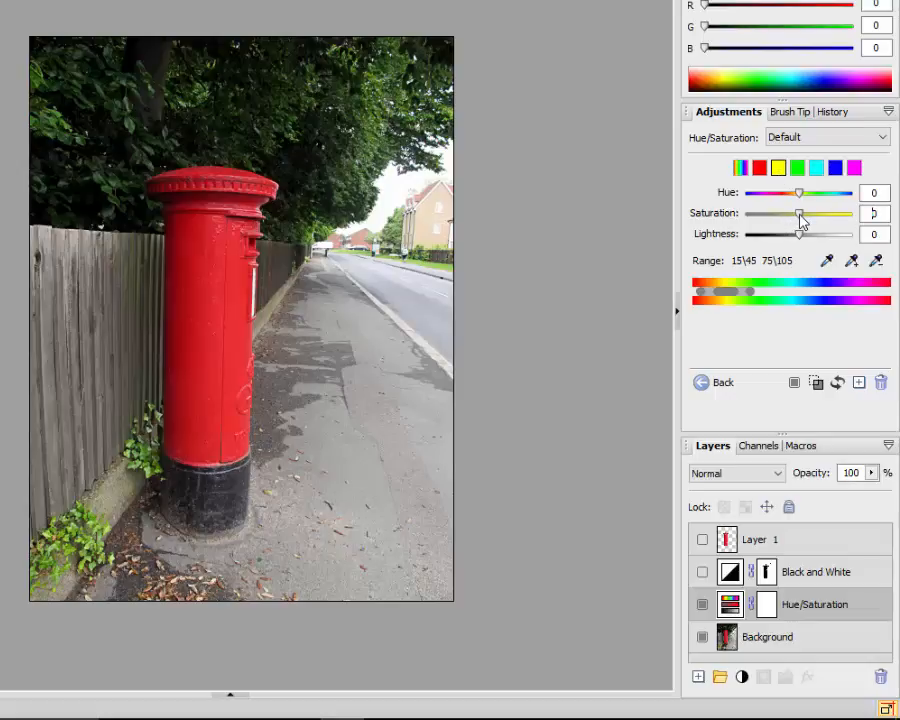
{"action": "left_click_drag", "start_coordinate": [799, 214], "coordinate": [747, 220]}
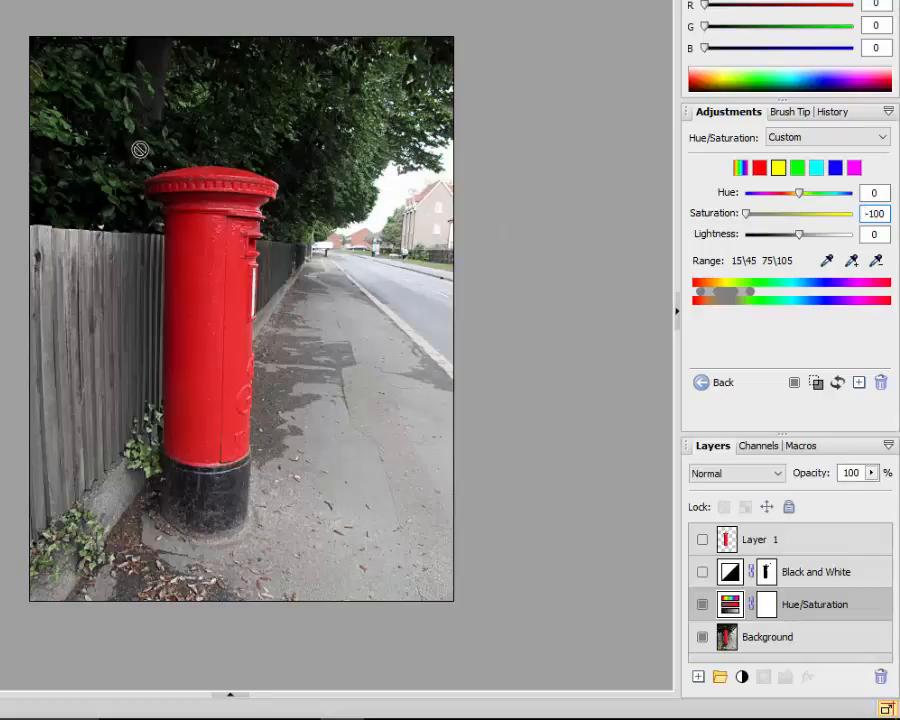
{"action": "left_click", "coordinate": [799, 172]}
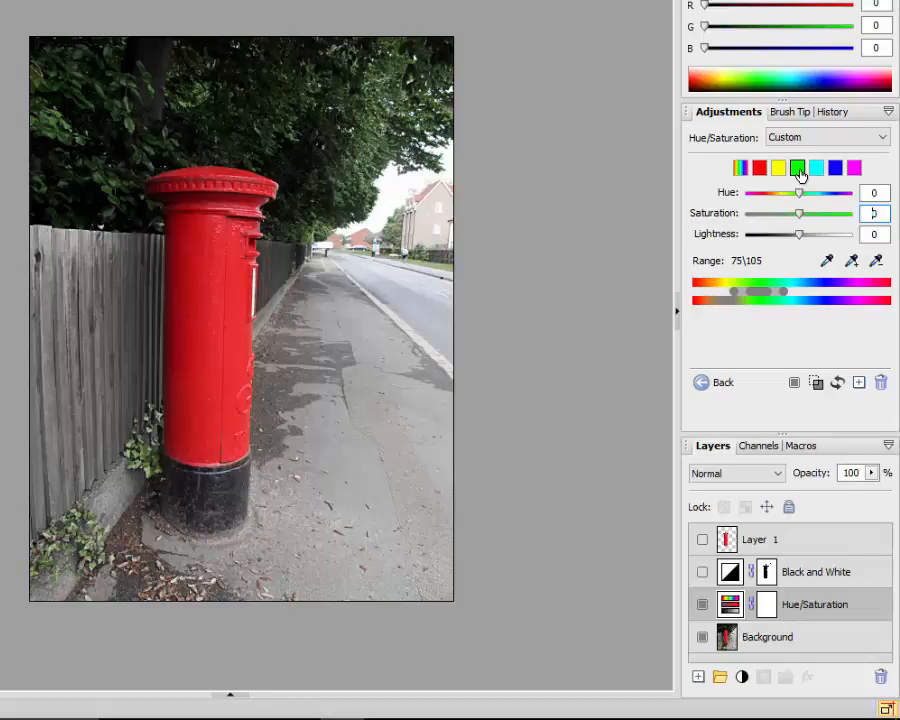
{"action": "left_click_drag", "start_coordinate": [799, 216], "coordinate": [740, 218]}
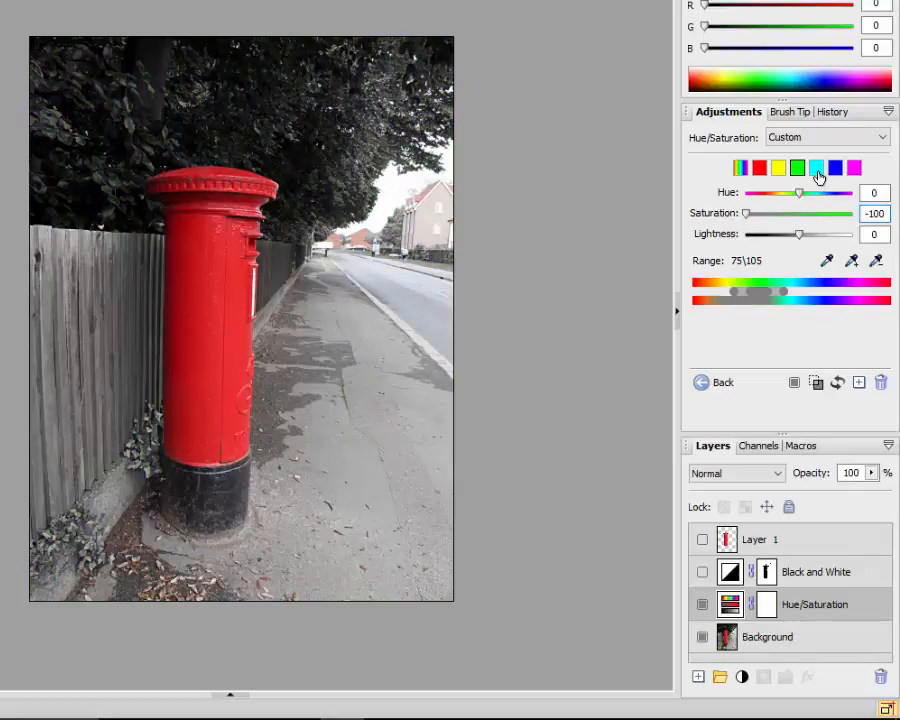
- Set the saturation of the cyans, blues and magentas to -100 in the same Hue/Saturation layer
{"action": "left_click", "coordinate": [817, 170]}
{"action": "left_click_drag", "start_coordinate": [800, 214], "coordinate": [744, 215]}
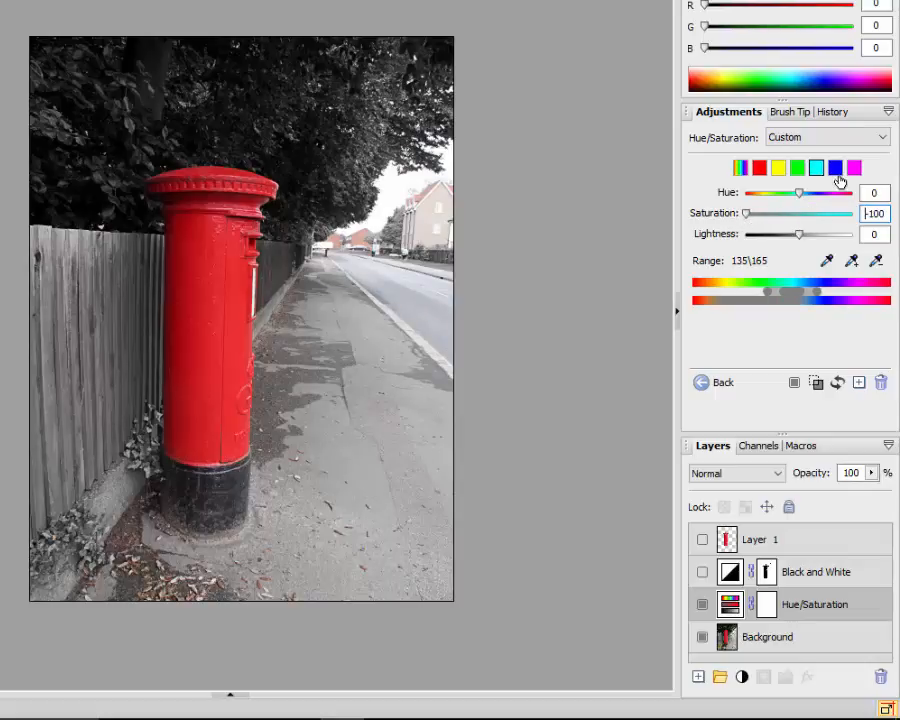
{"action": "left_click", "coordinate": [833, 170]}
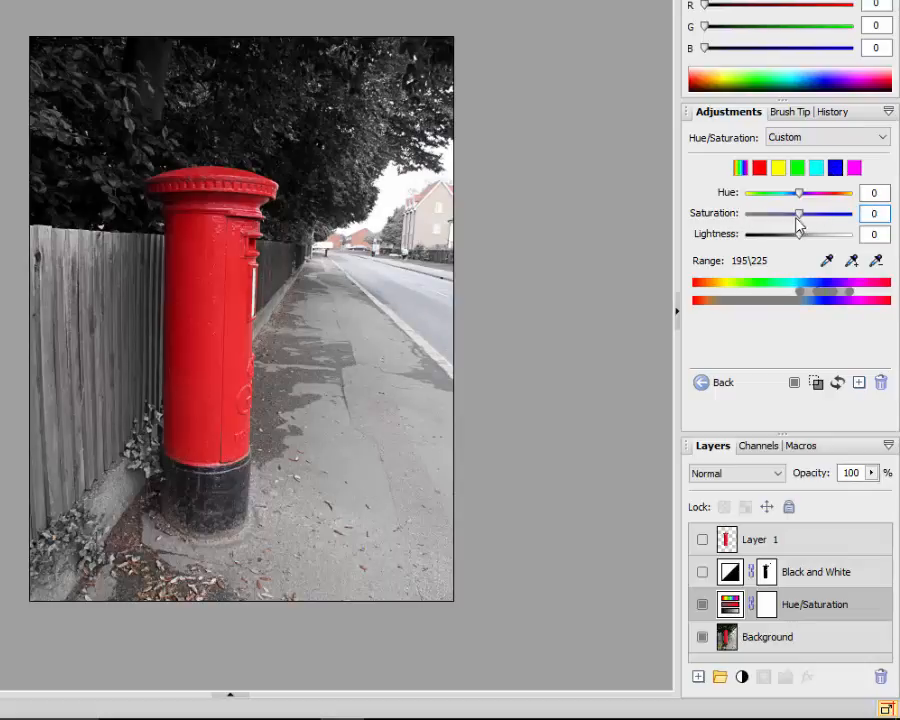
{"action": "left_click_drag", "start_coordinate": [800, 214], "coordinate": [744, 215]}
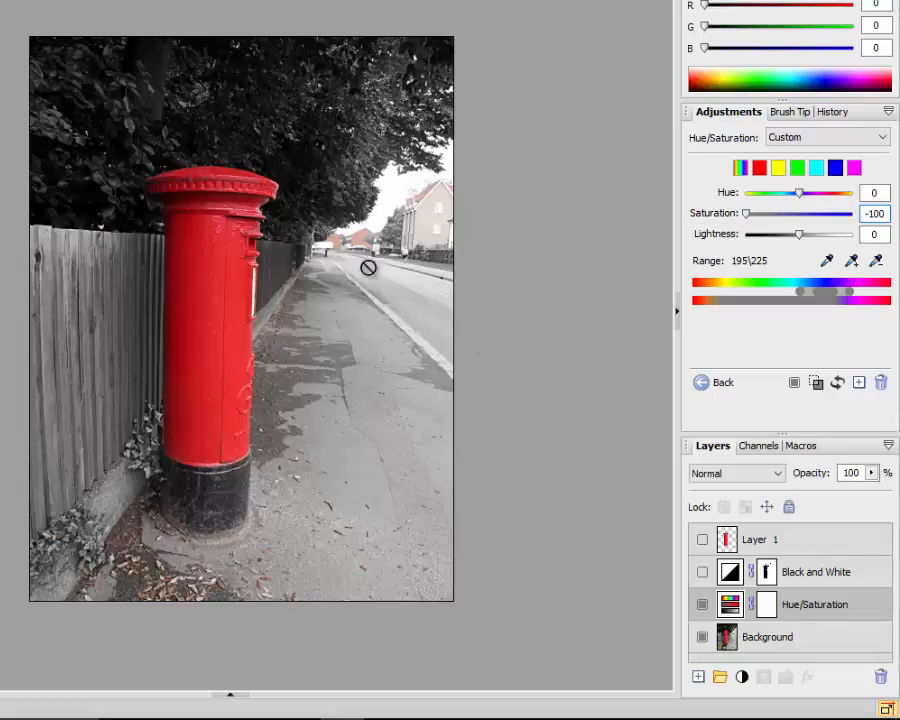
{"action": "left_click", "coordinate": [855, 171]}
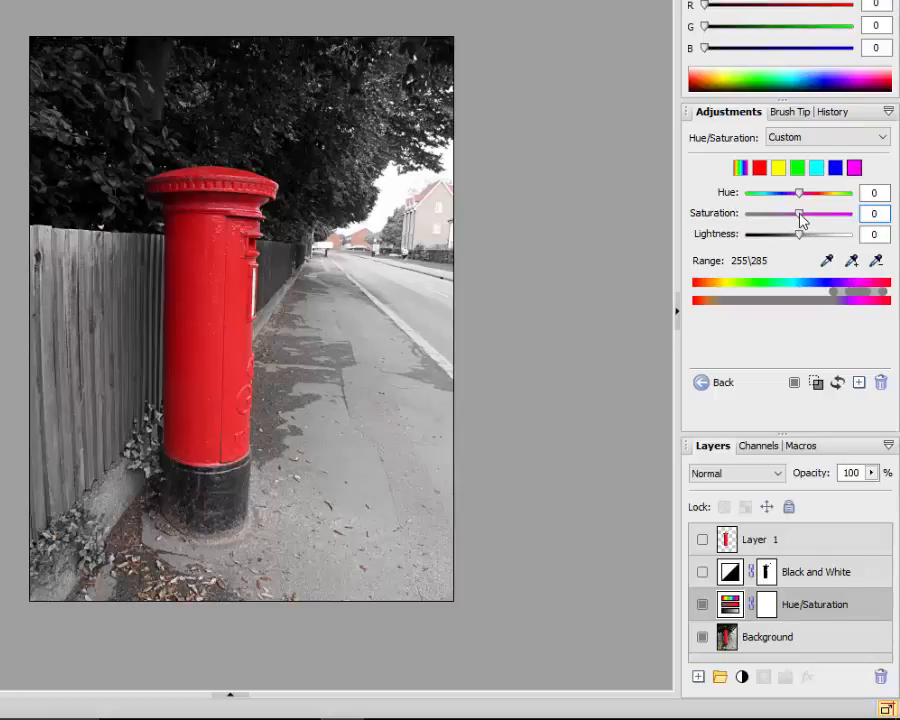
{"action": "left_click_drag", "start_coordinate": [800, 220], "coordinate": [741, 222]}
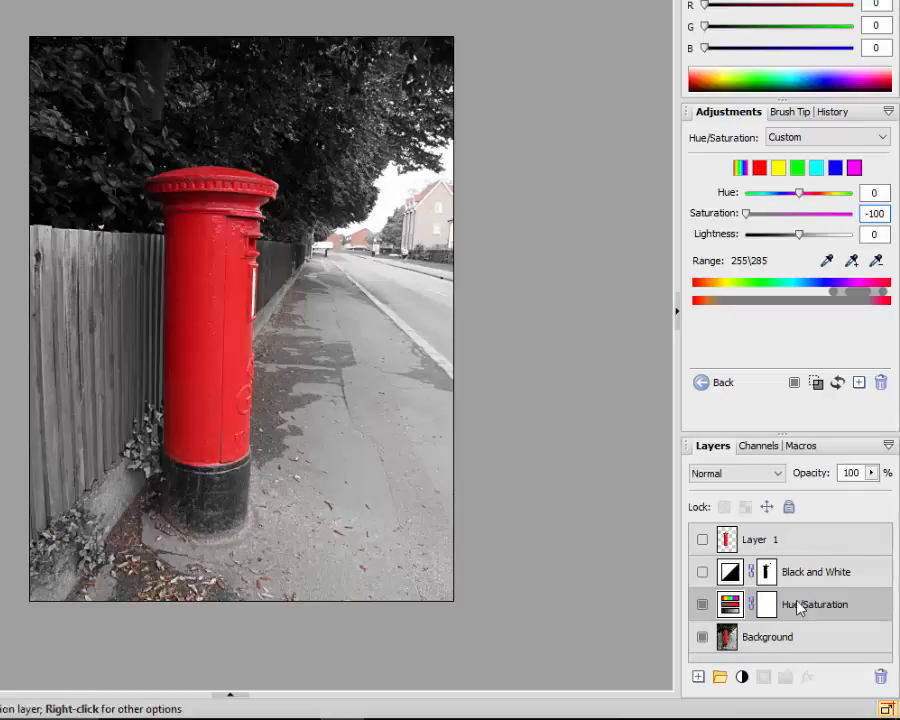
- Add a second Hue/Saturation/Lightness adjustment layer and set the saturation of its reds to -100
{"action": "left_click", "coordinate": [743, 680]}
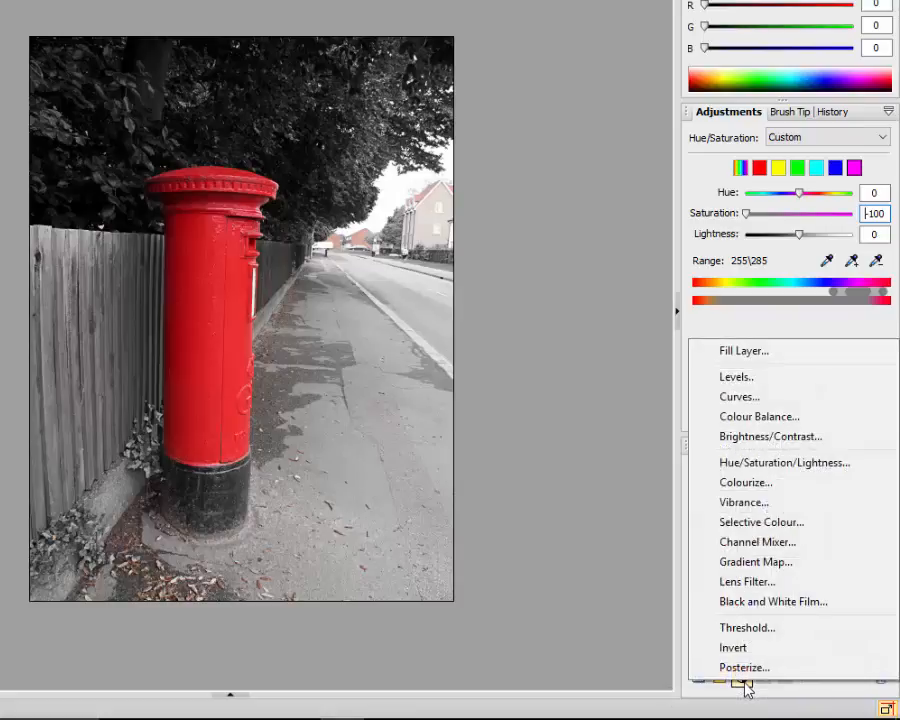
{"action": "left_click", "coordinate": [777, 470]}
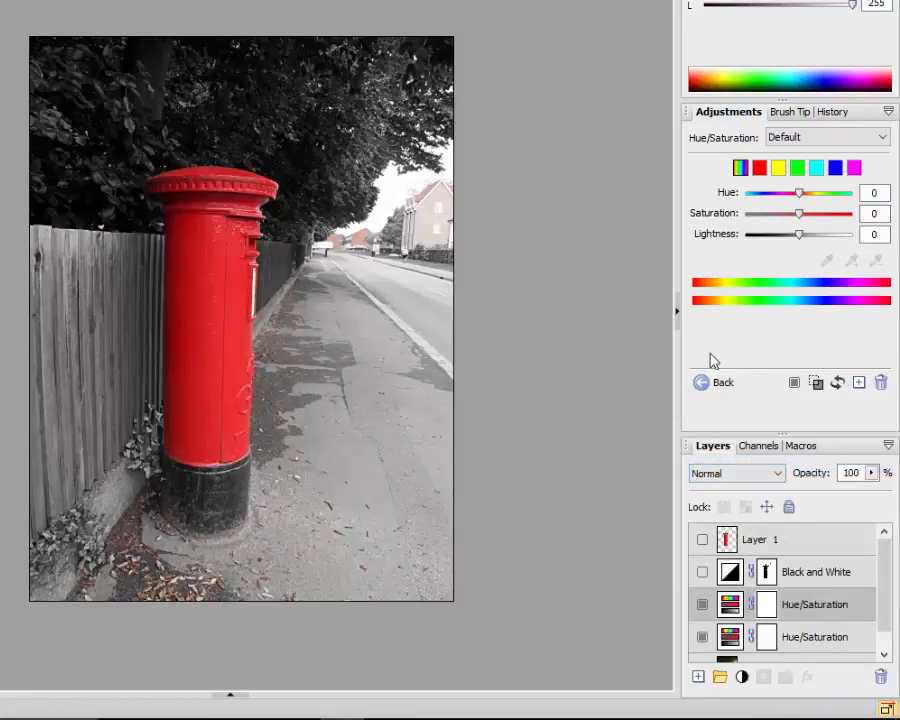
{"action": "left_click", "coordinate": [759, 168]}
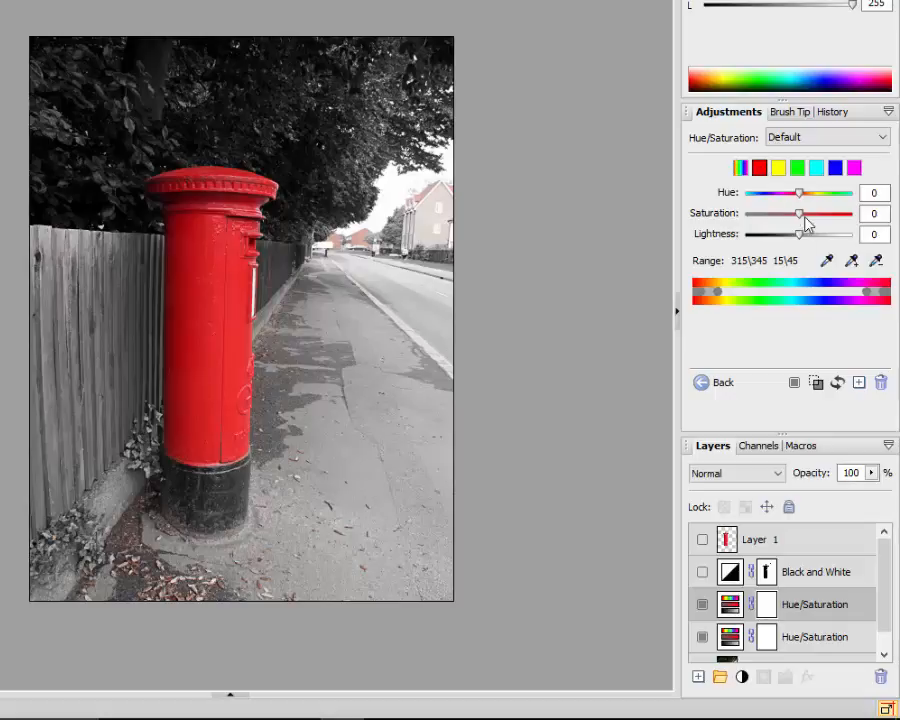
{"action": "left_click_drag", "start_coordinate": [799, 218], "coordinate": [749, 220]}
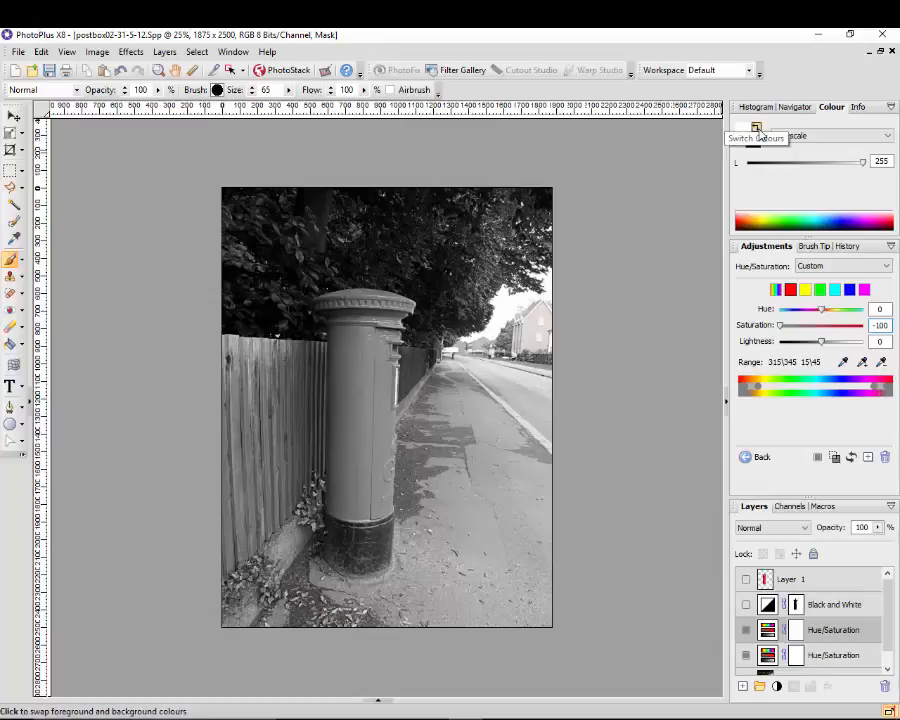
- Paint the second Hue/Saturation layer's mask with black over the postbox's body and cap to bring back the red
{"action": "left_click", "coordinate": [757, 130]}
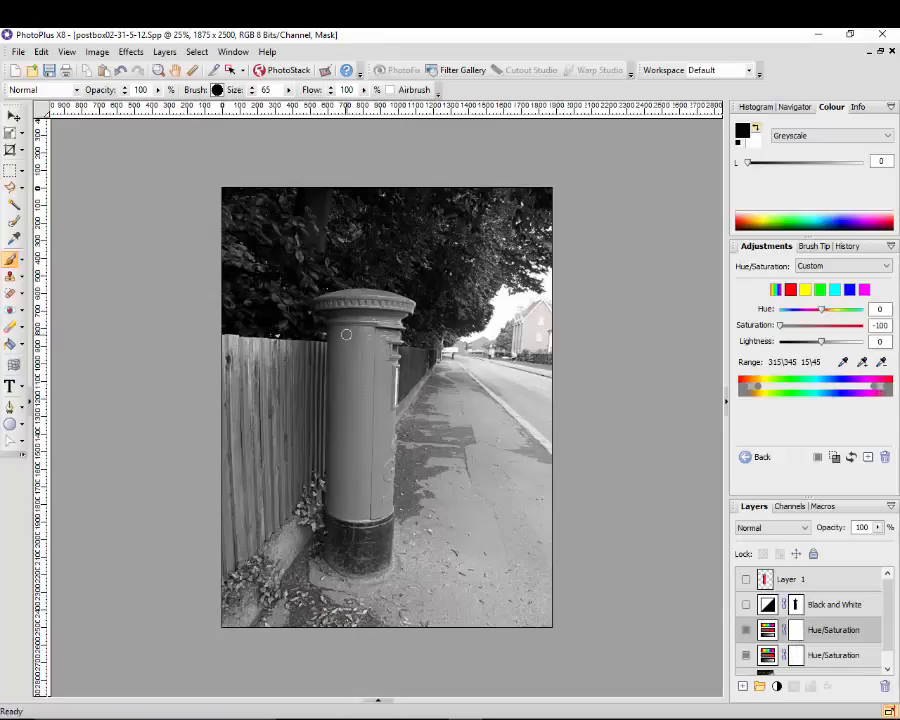
{"action": "mouse_move", "coordinate": [354, 345]}
{"action": "left_mouse_down"}
{"action": "mouse_move", "coordinate": [351, 380]}
{"action": "mouse_move", "coordinate": [362, 372]}
{"action": "mouse_move", "coordinate": [369, 402]}
{"action": "left_mouse_up"}
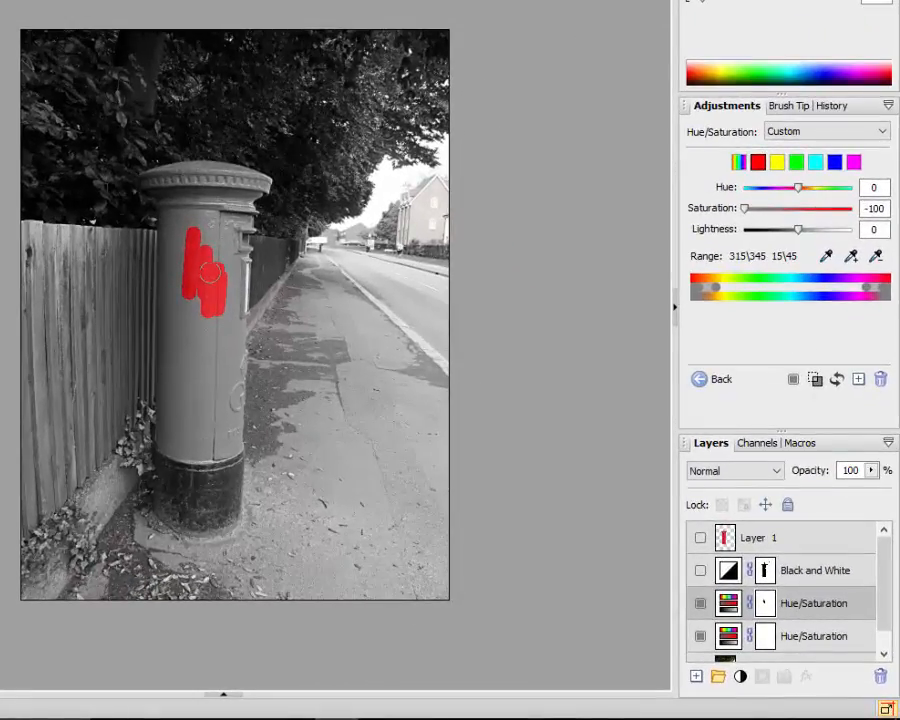
{"action": "left_click_drag", "start_coordinate": [210, 268], "coordinate": [212, 272]}
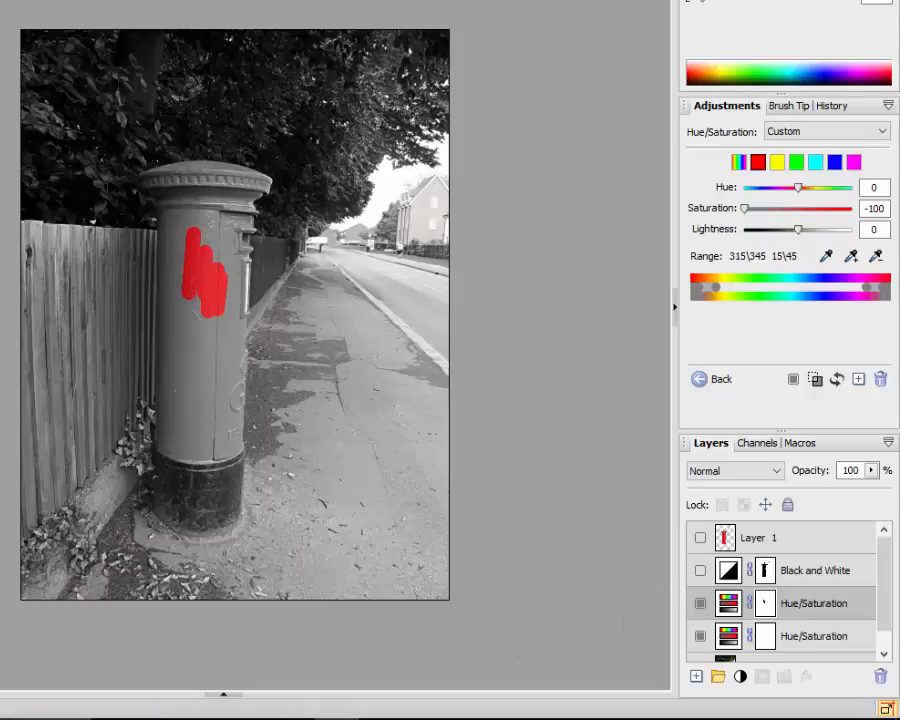
{"action": "left_click", "coordinate": [174, 249]}
{"action": "mouse_move", "coordinate": [174, 249]}
{"action": "left_mouse_down"}
{"action": "mouse_move", "coordinate": [172, 435]}
{"action": "mouse_move", "coordinate": [177, 215]}
{"action": "mouse_move", "coordinate": [162, 179]}
{"action": "mouse_move", "coordinate": [250, 175]}
{"action": "mouse_move", "coordinate": [232, 281]}
{"action": "mouse_move", "coordinate": [236, 440]}
{"action": "mouse_move", "coordinate": [236, 422]}
{"action": "mouse_move", "coordinate": [232, 440]}
{"action": "mouse_move", "coordinate": [191, 441]}
{"action": "mouse_move", "coordinate": [213, 432]}
{"action": "mouse_move", "coordinate": [206, 290]}
{"action": "mouse_move", "coordinate": [231, 233]}
{"action": "mouse_move", "coordinate": [269, 236]}
{"action": "mouse_move", "coordinate": [279, 225]}
{"action": "mouse_move", "coordinate": [231, 178]}
{"action": "left_mouse_up"}
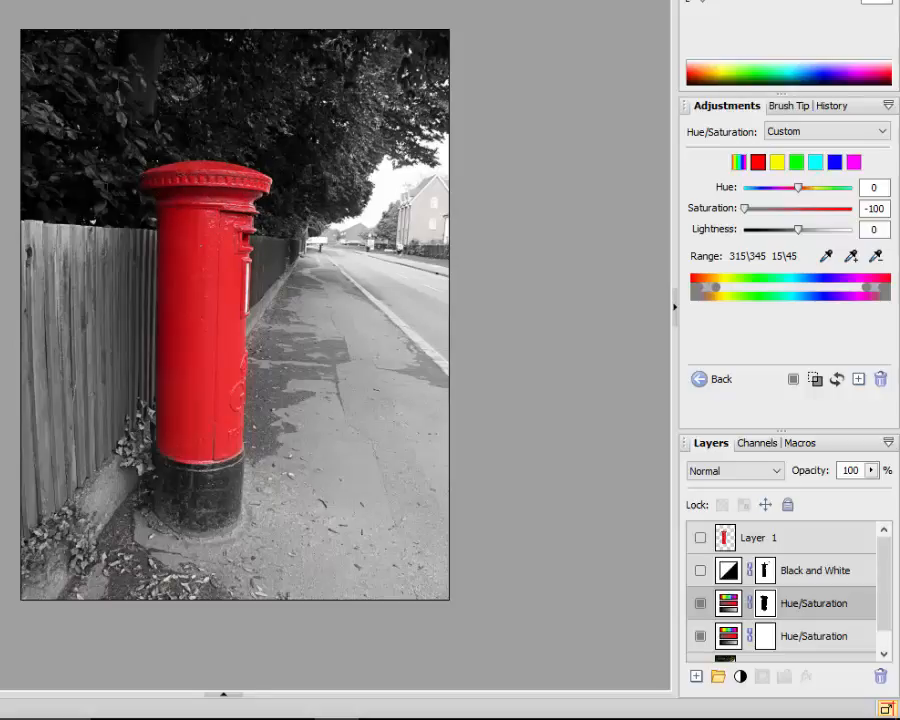
{"action": "mouse_move", "coordinate": [196, 272]}
{"action": "left_mouse_down"}
{"action": "mouse_move", "coordinate": [159, 302]}
{"action": "mouse_move", "coordinate": [145, 337]}
{"action": "mouse_move", "coordinate": [172, 373]}
{"action": "mouse_move", "coordinate": [178, 422]}
{"action": "mouse_move", "coordinate": [204, 437]}
{"action": "left_mouse_up"}
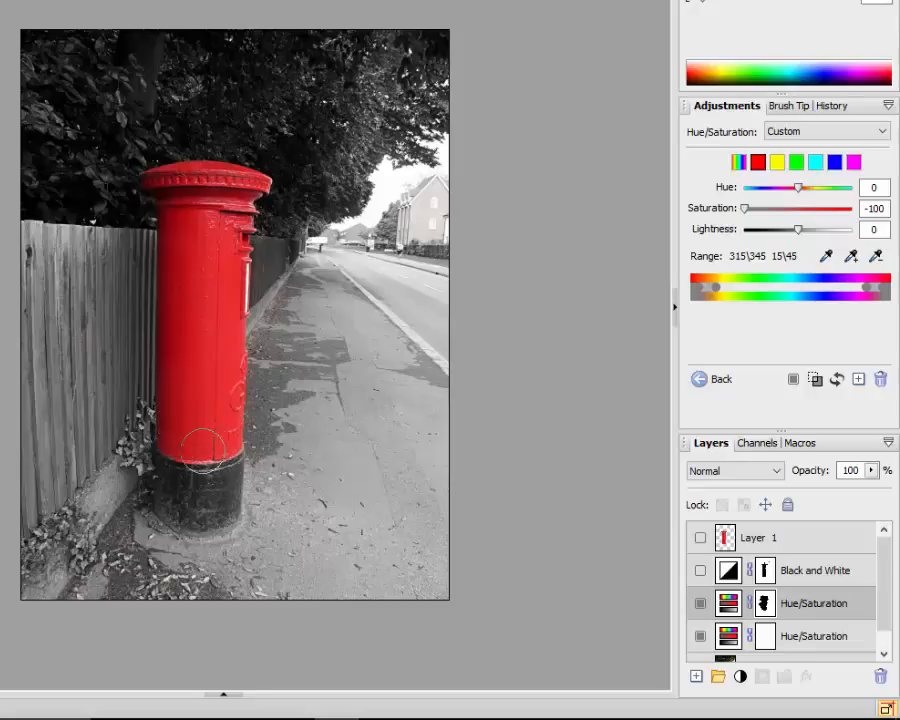